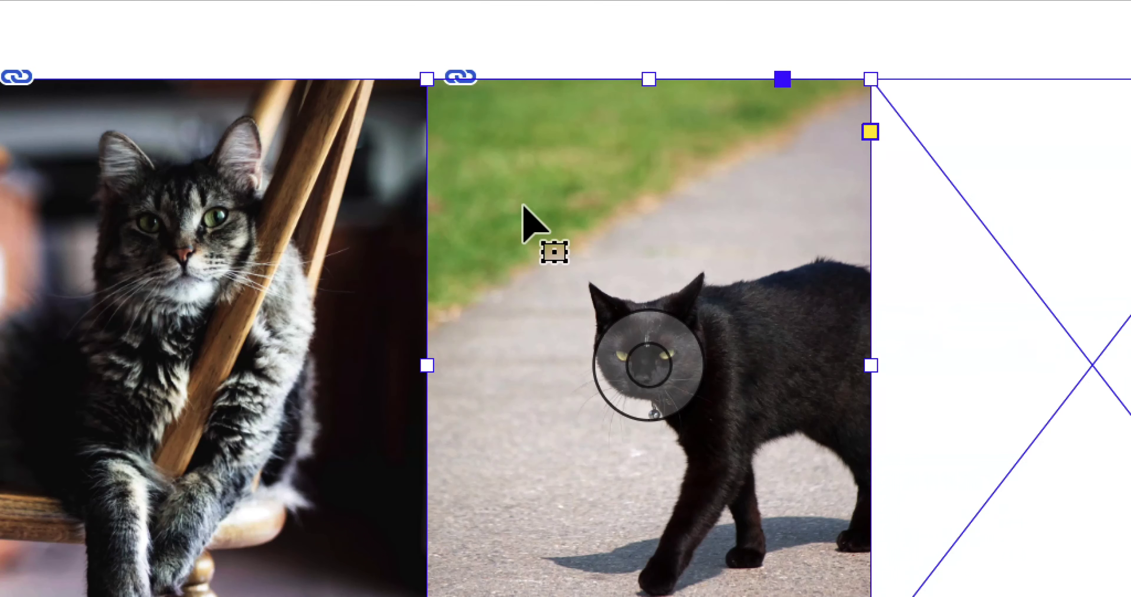
# - Rescale the black cat photo to about 14.6% inside its frame and reposition it so the cat fills the crop
pyautogui.doubleClick(523, 207)
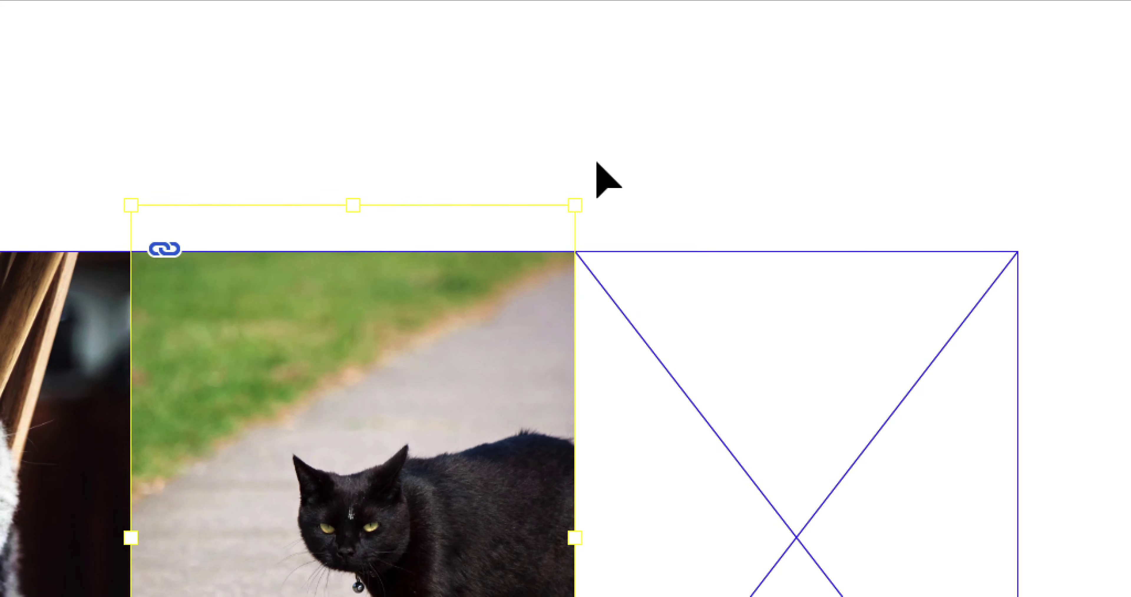
pyautogui.click(505, 303)
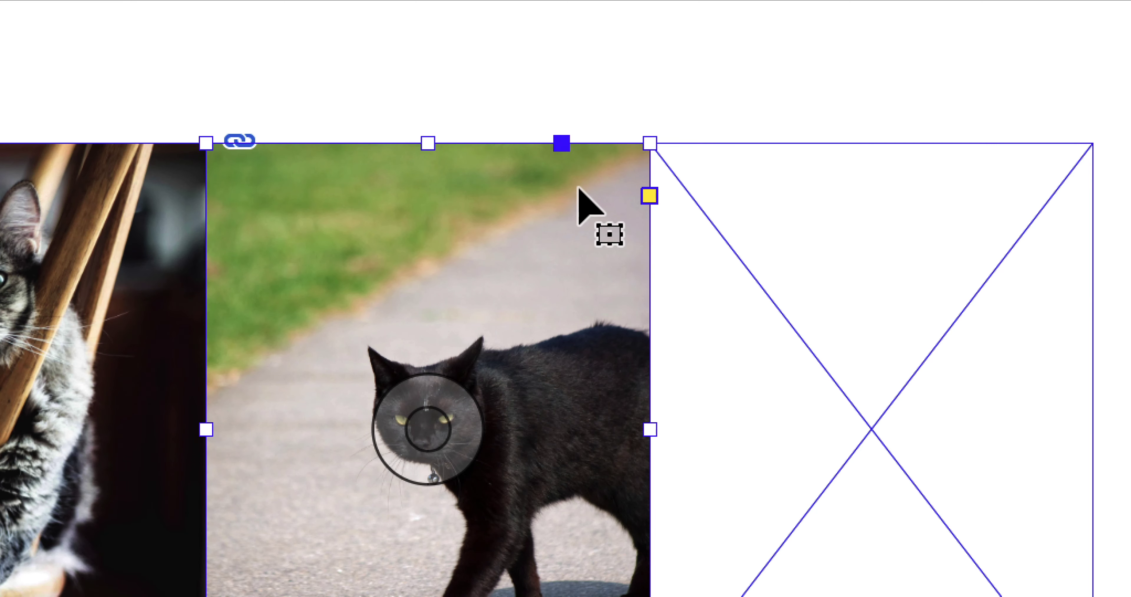
pyautogui.doubleClick(576, 187)
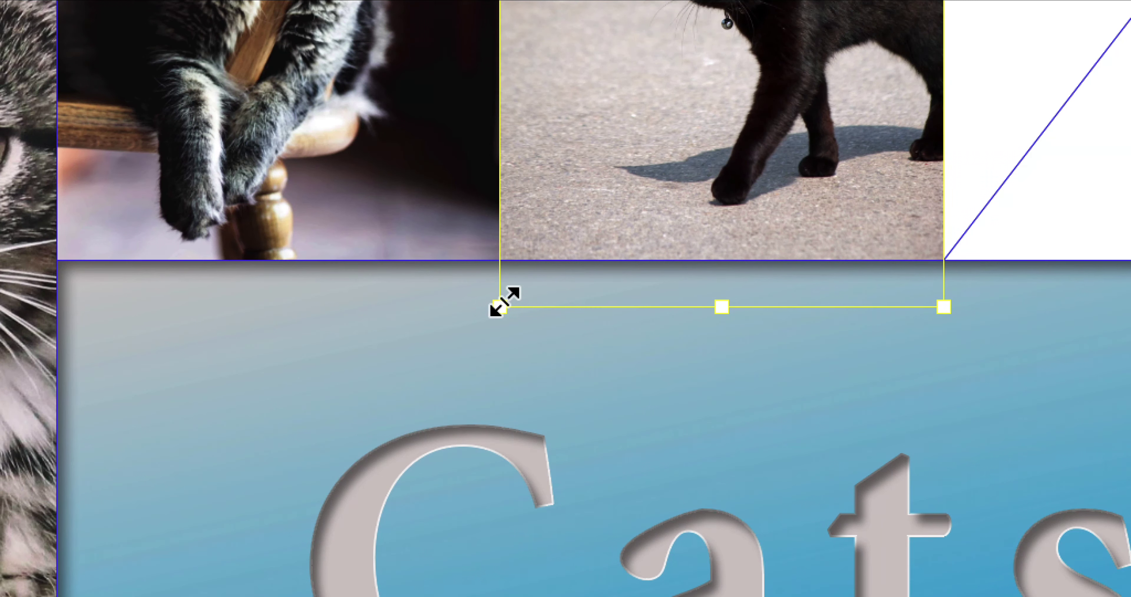
pyautogui.moveTo(499, 306); pyautogui.dragTo(430, 424)
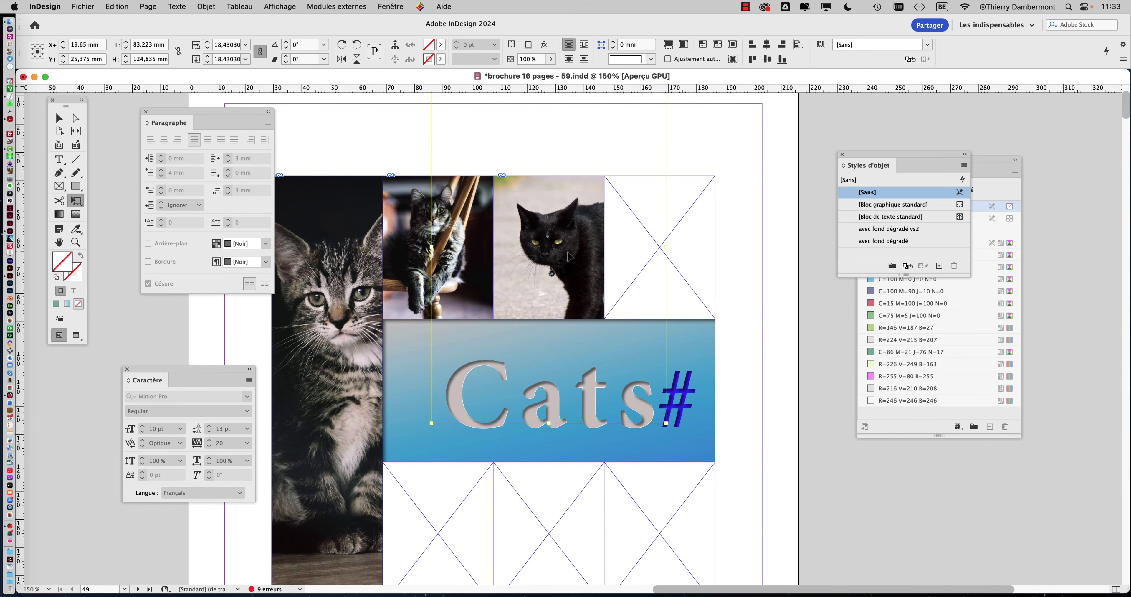
pyautogui.moveTo(569, 256)
pyautogui.mouseDown()
pyautogui.moveTo(615, 271)
pyautogui.moveTo(561, 258)
pyautogui.moveTo(578, 215)
pyautogui.moveTo(573, 242)
pyautogui.mouseUp()
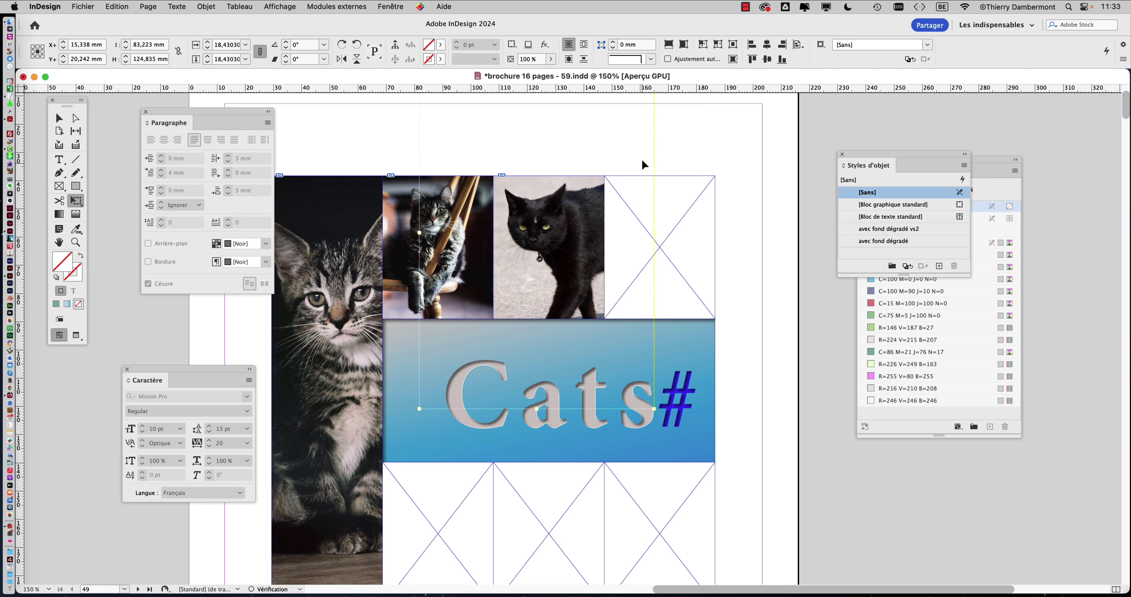
pyautogui.moveTo(654, 409); pyautogui.dragTo(596, 330)
pyautogui.moveTo(575, 293); pyautogui.dragTo(575, 280)
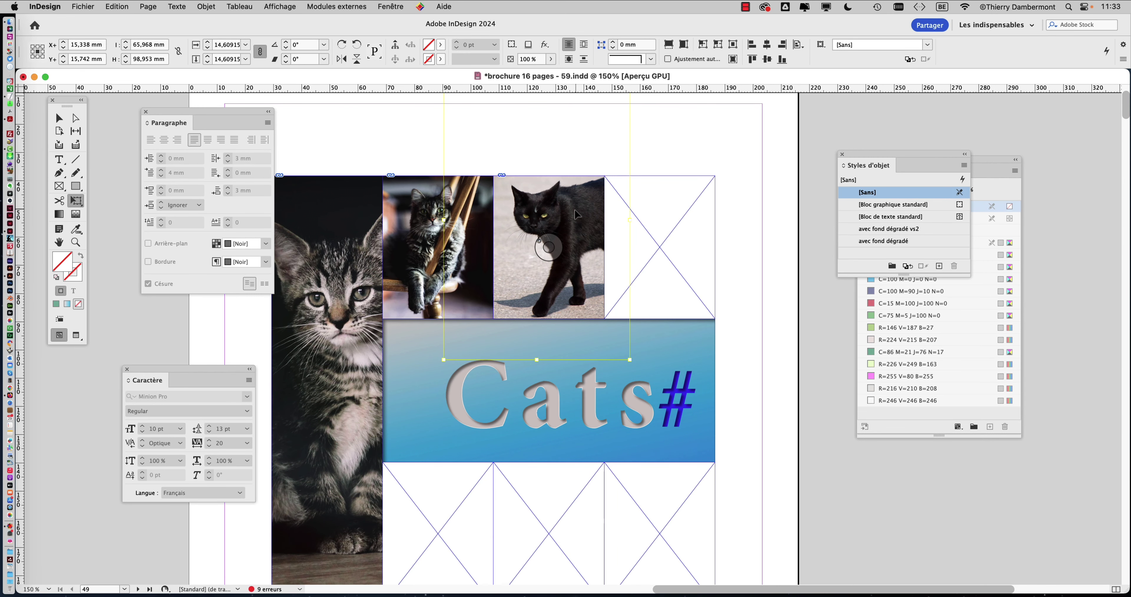
# - Delete the black cat photo from its frame, keeping the empty frame in the grid
pyautogui.click(566, 221)
pyautogui.press('Delete')
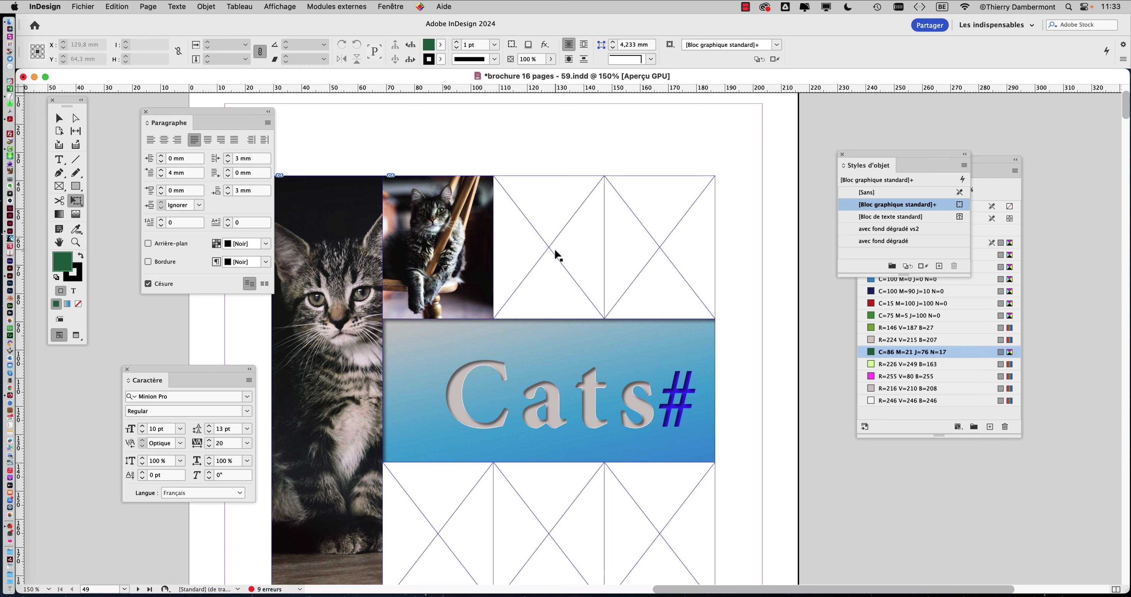
pyautogui.scroll(-1, 555, 255)
pyautogui.scroll(-1, 533, 277)
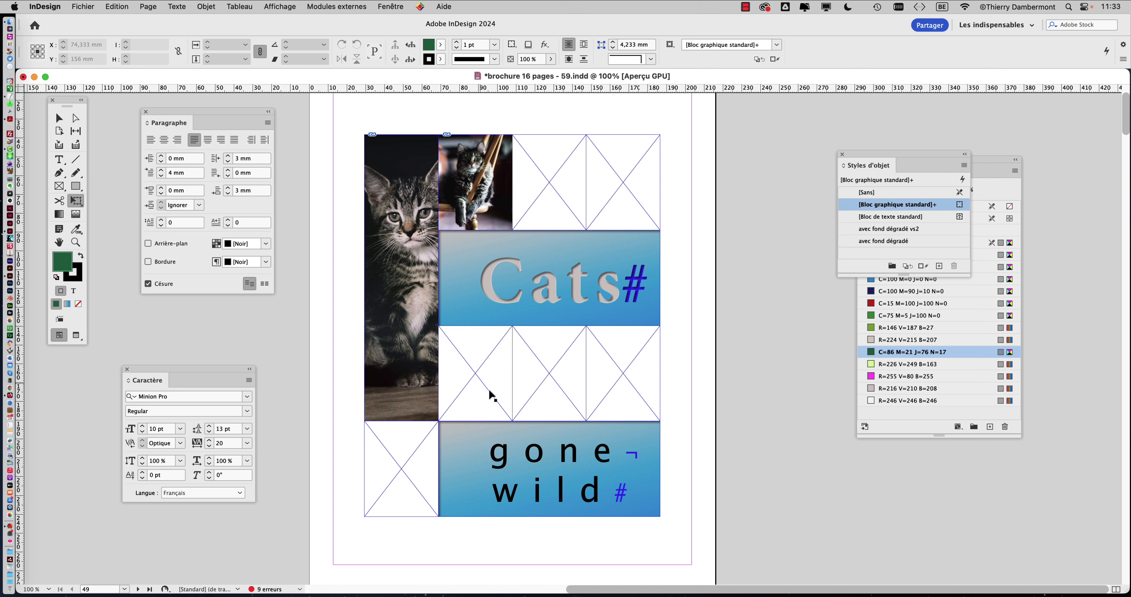
# - Switch from the Free Transform tool to the Selection tool and deselect all frames
pyautogui.click(537, 448)
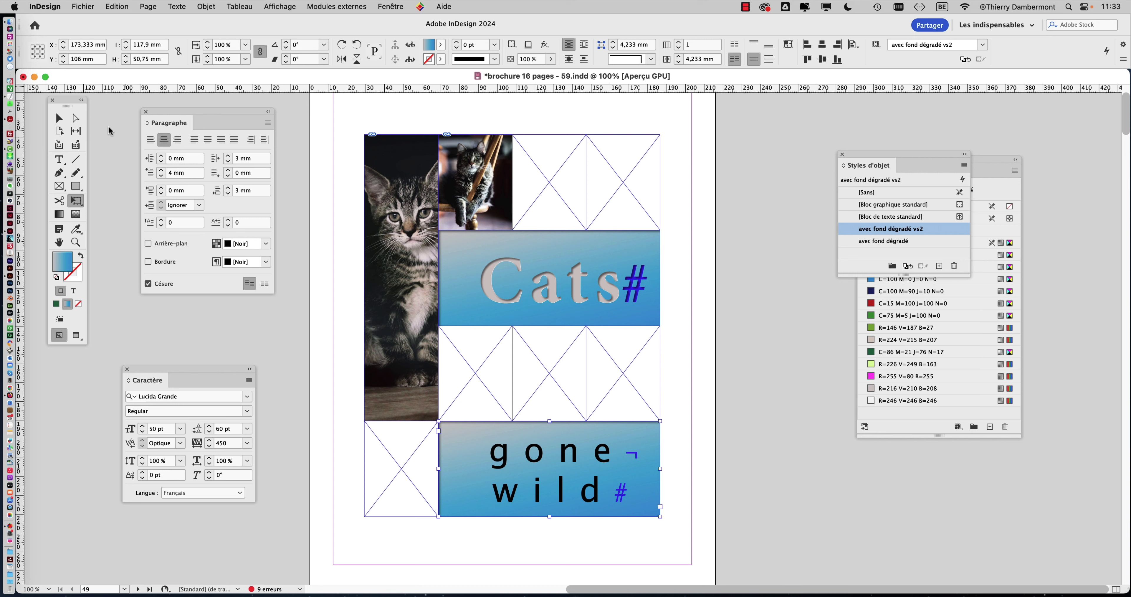
pyautogui.click(59, 117)
pyautogui.click(544, 270)
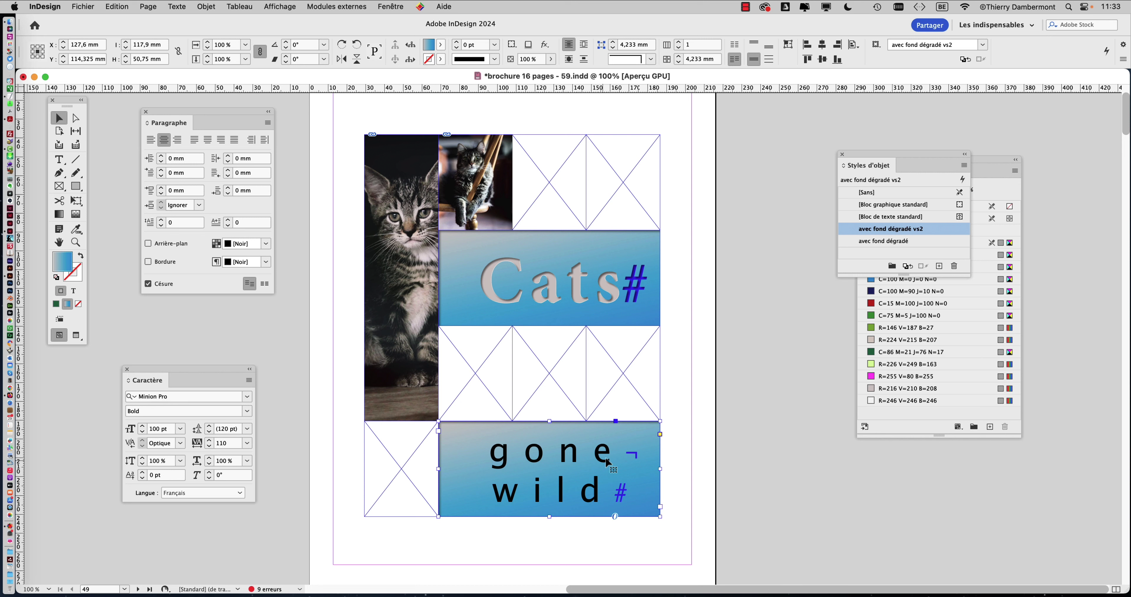
pyautogui.click(753, 308)
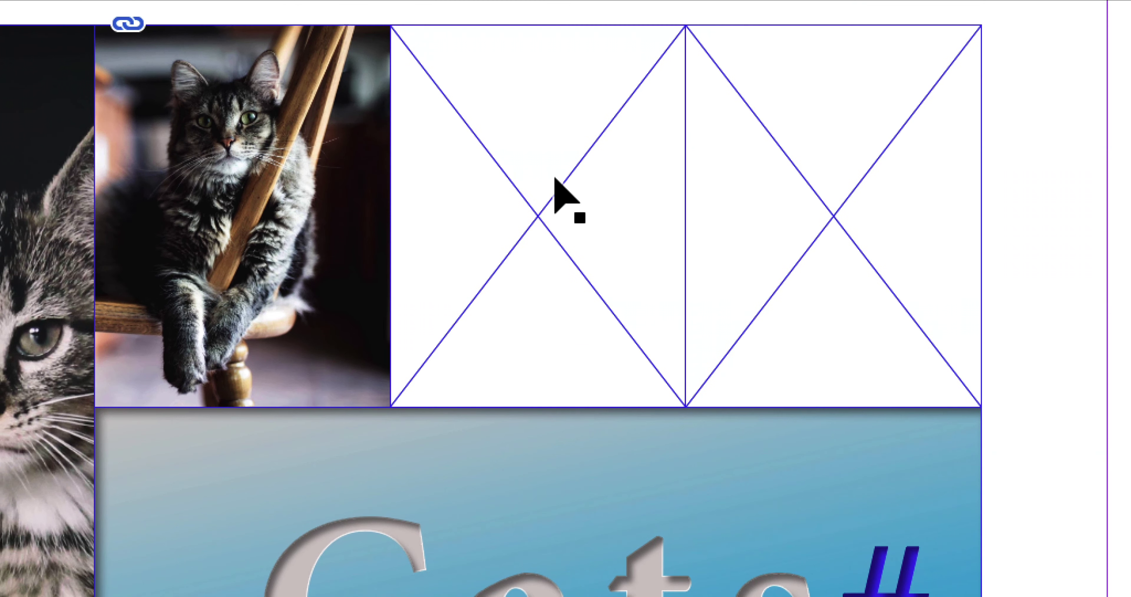
# - Start an import into the empty frame beside the chair-cat photo and show the "cats photos" folder as icons
pyautogui.click(549, 94)
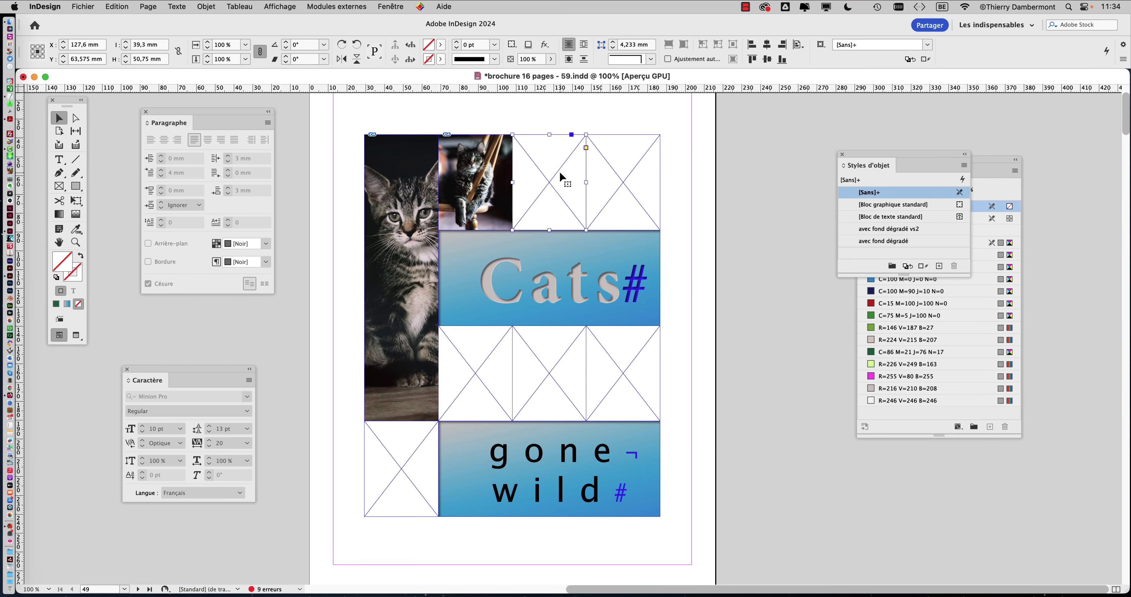
pyautogui.click(88, 6)
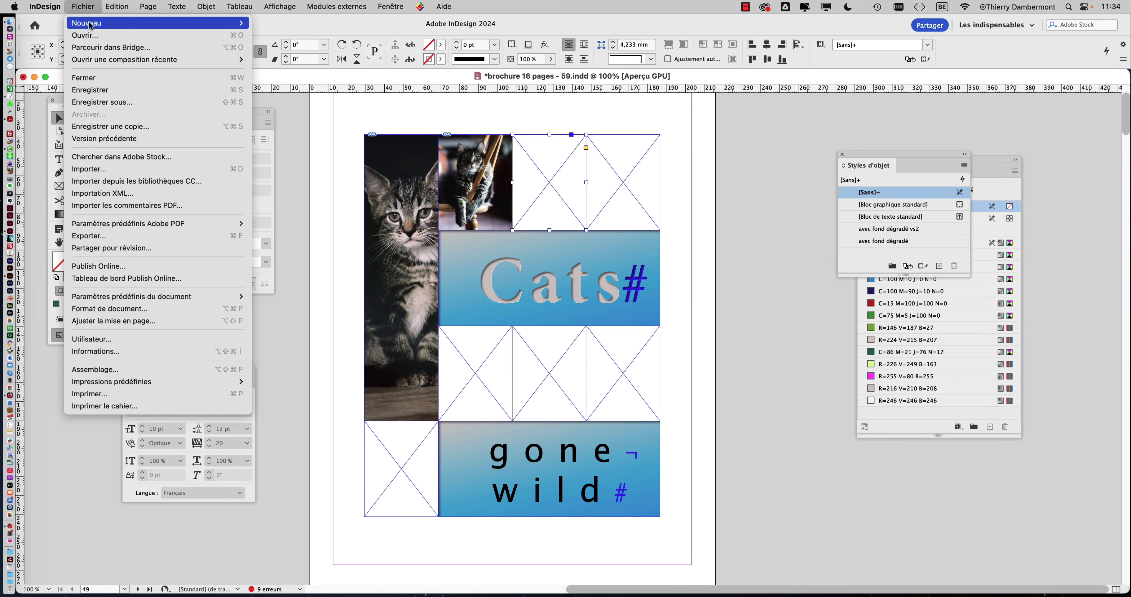
pyautogui.click(115, 171)
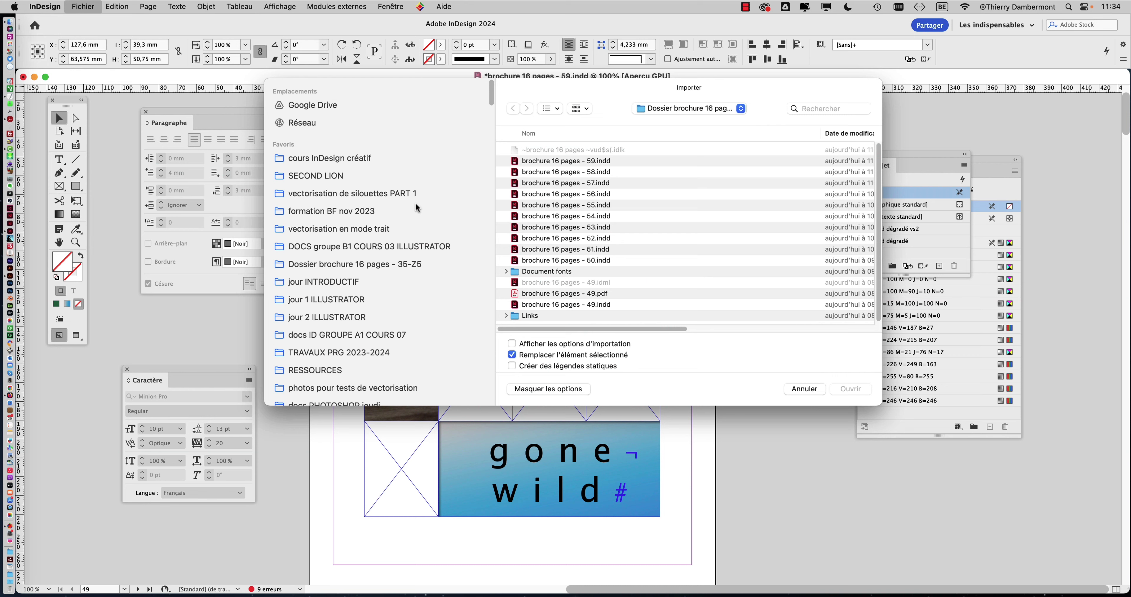
pyautogui.click(360, 157)
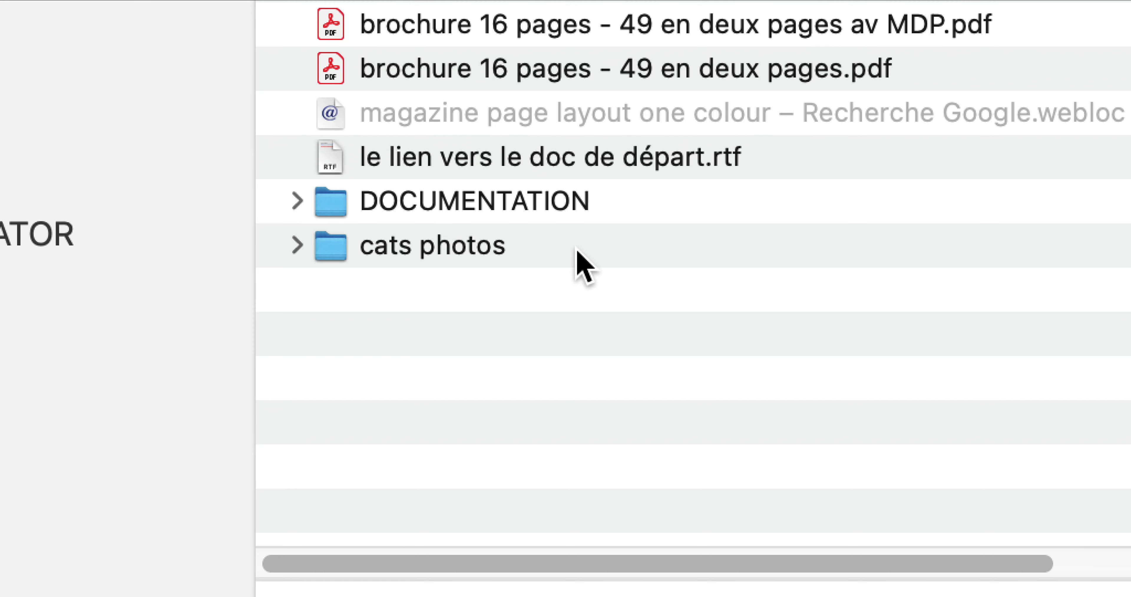
pyautogui.click(298, 245)
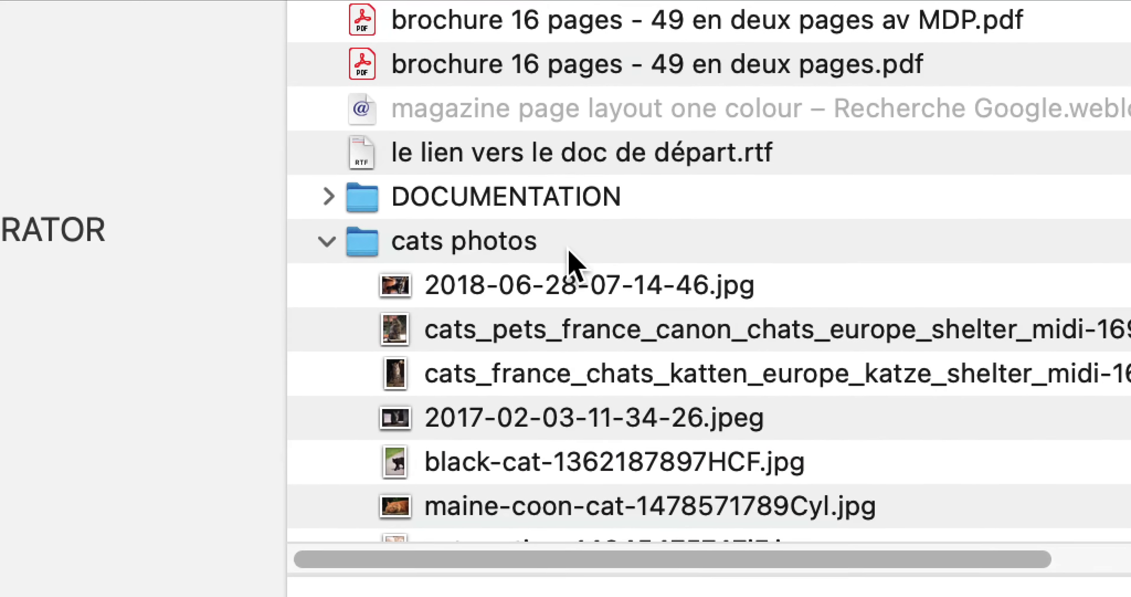
pyautogui.scroll(-5, 611, 191)
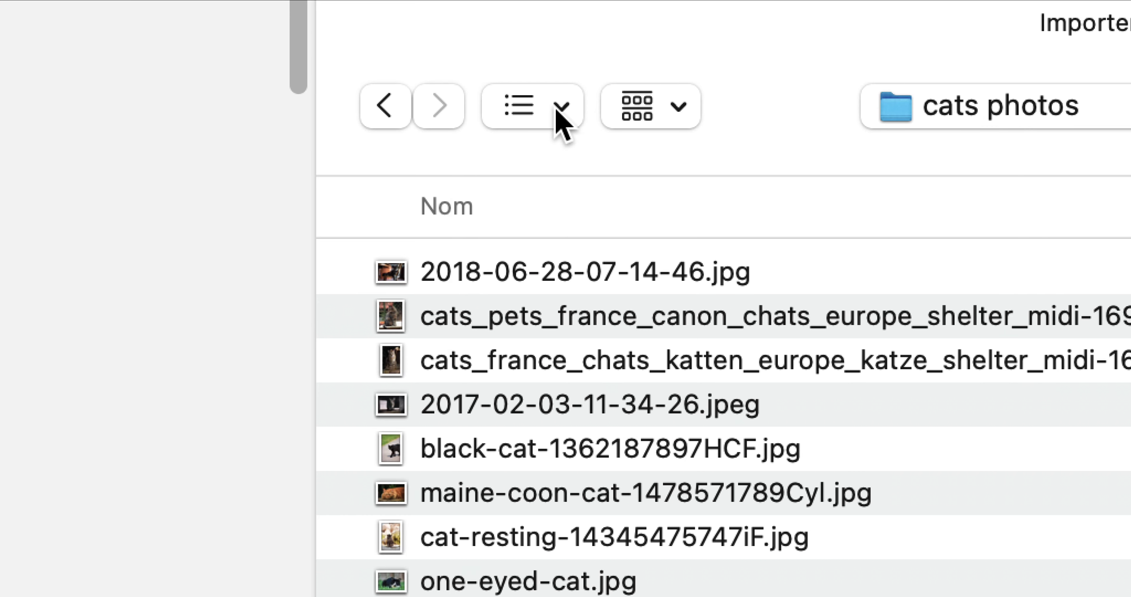
pyautogui.click(557, 110)
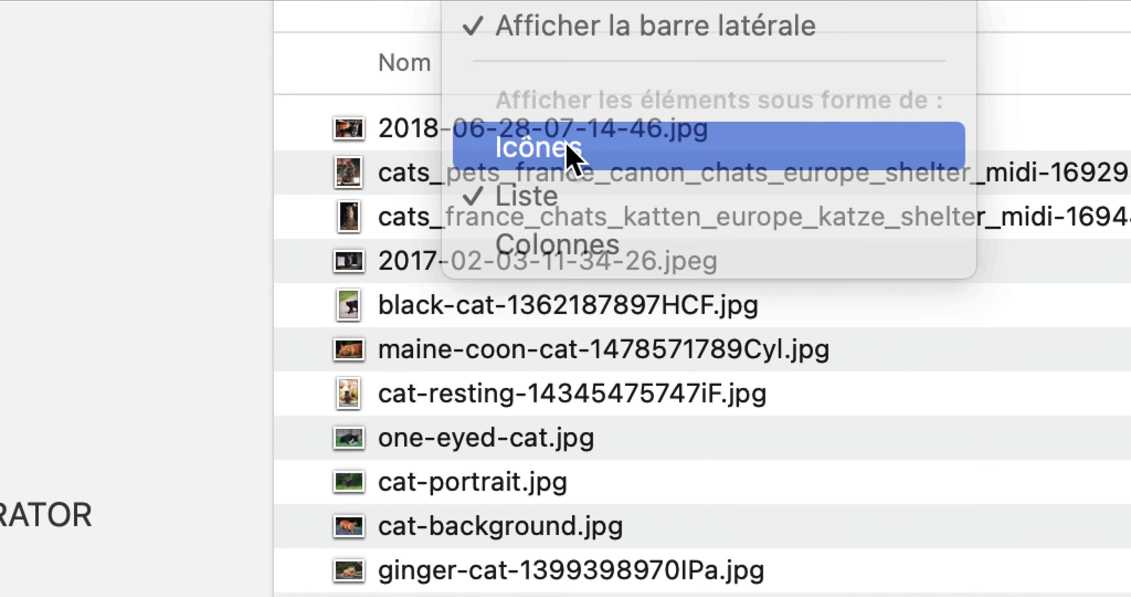
pyautogui.click(571, 153)
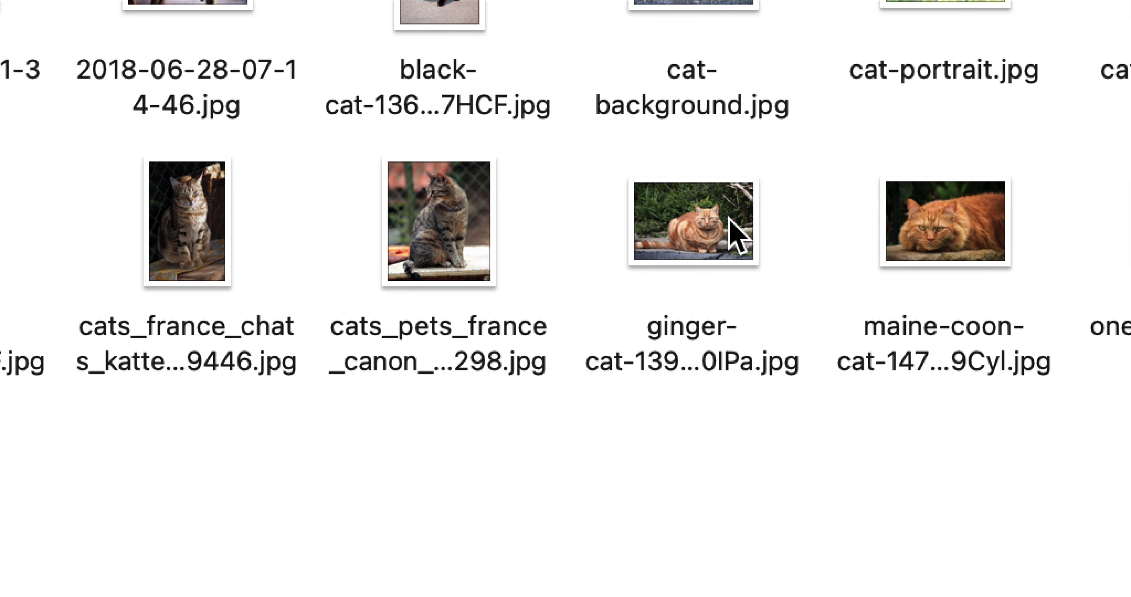
# - Browse the cat photo thumbnails and preview the cats_pets_france_canon image at full size
pyautogui.click(730, 220)
pyautogui.click(654, 4)
pyautogui.click(452, 14)
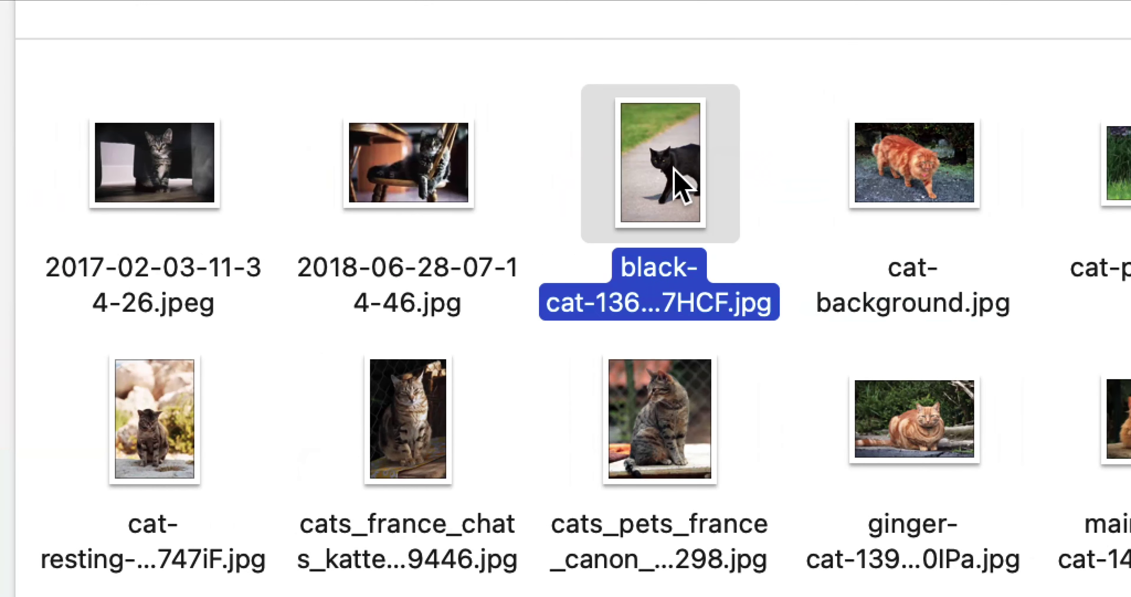
pyautogui.click(461, 188)
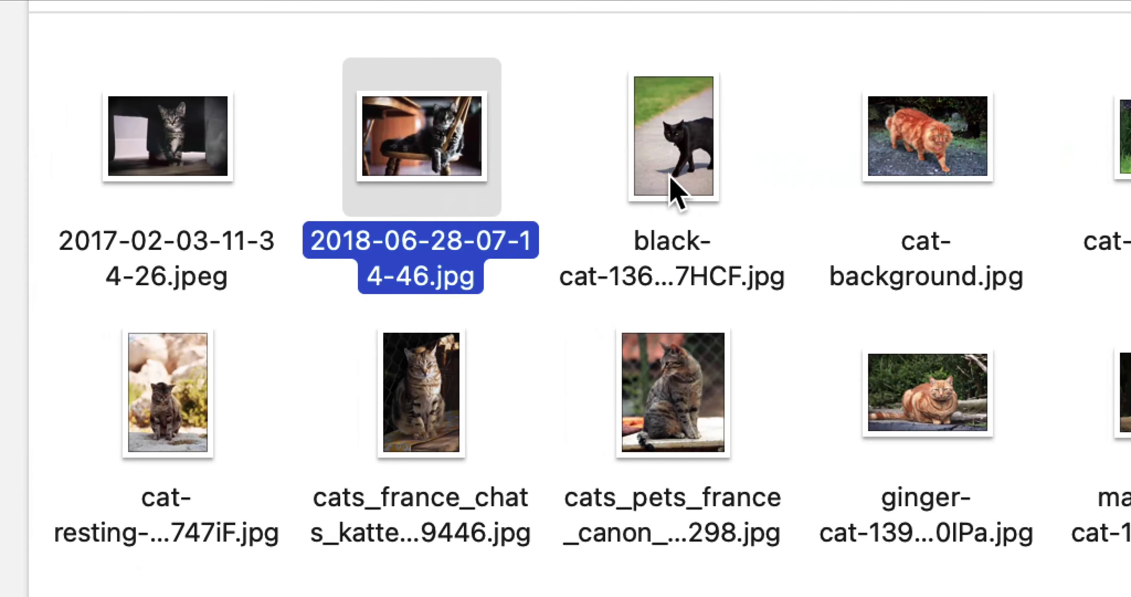
pyautogui.click(663, 421)
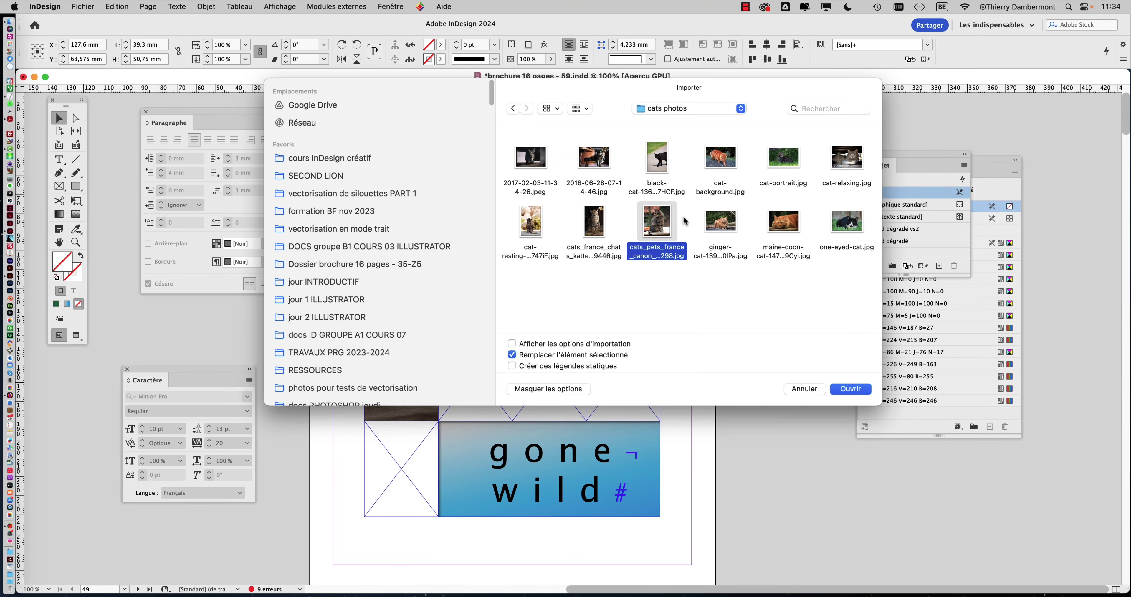
pyautogui.press('space')
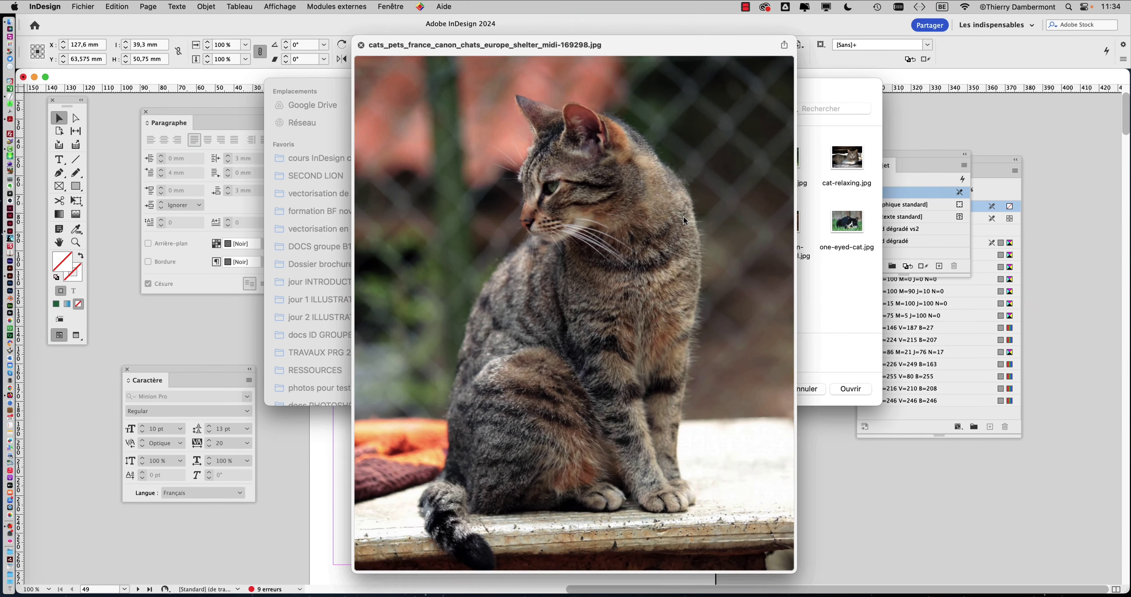
pyautogui.press('space')
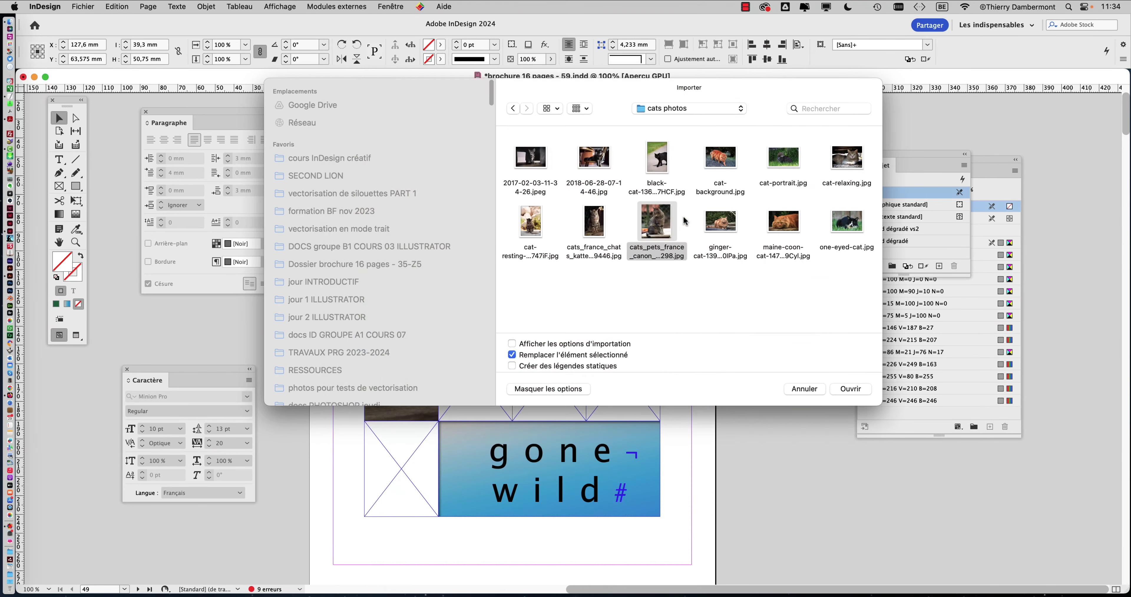
# - Preview the maine-coon-cat, cat-portrait and cat-relaxing photos one after another at full size
pyautogui.click(785, 224)
pyautogui.press('space')
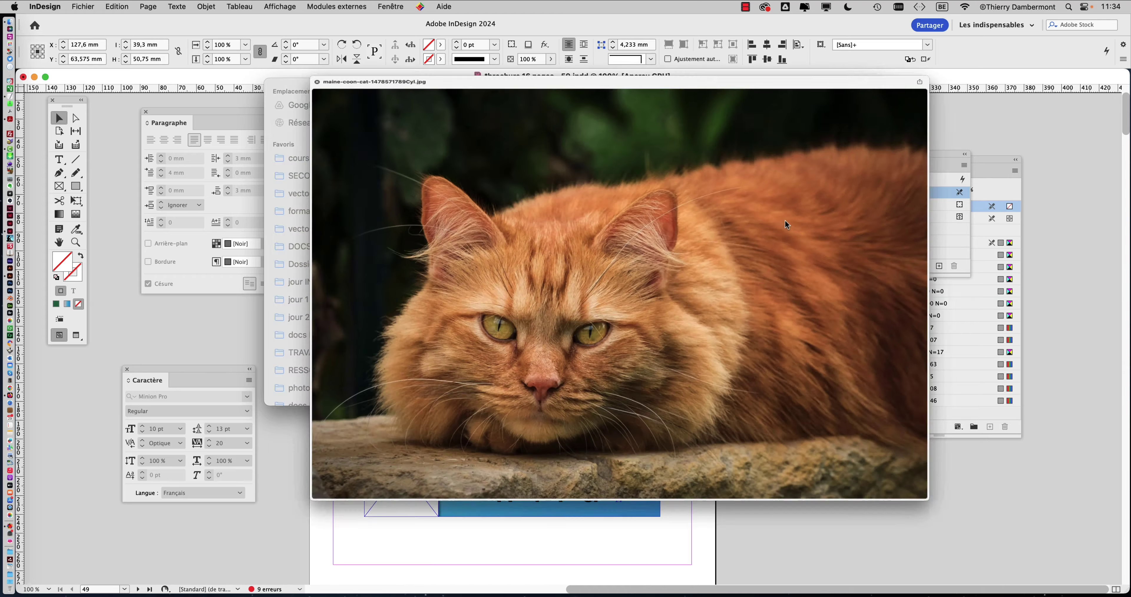
pyautogui.press('space')
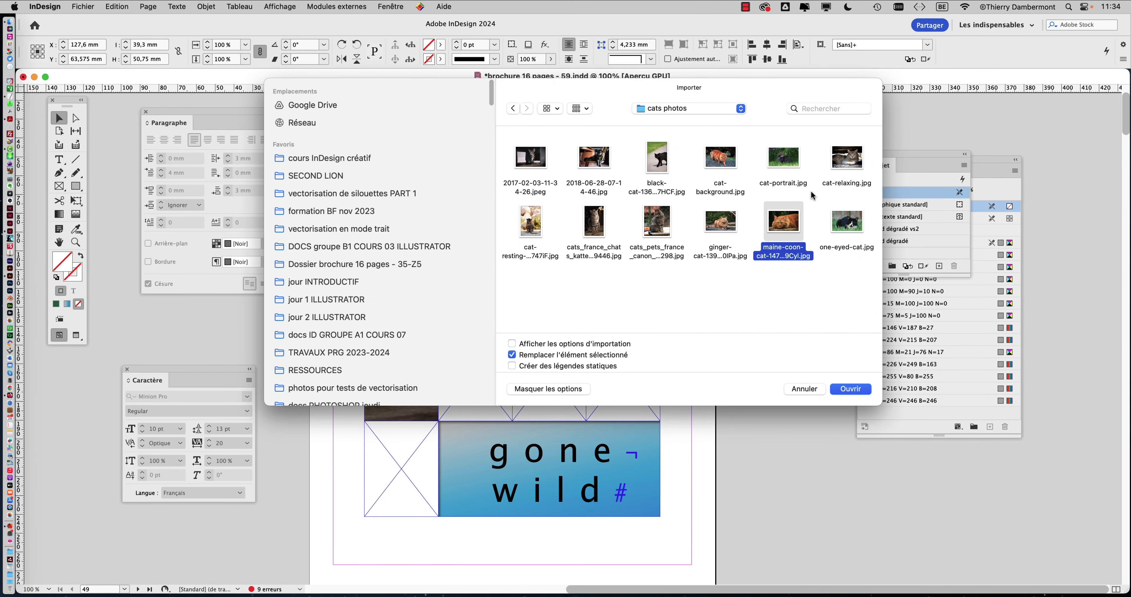
pyautogui.click(783, 162)
pyautogui.press('space')
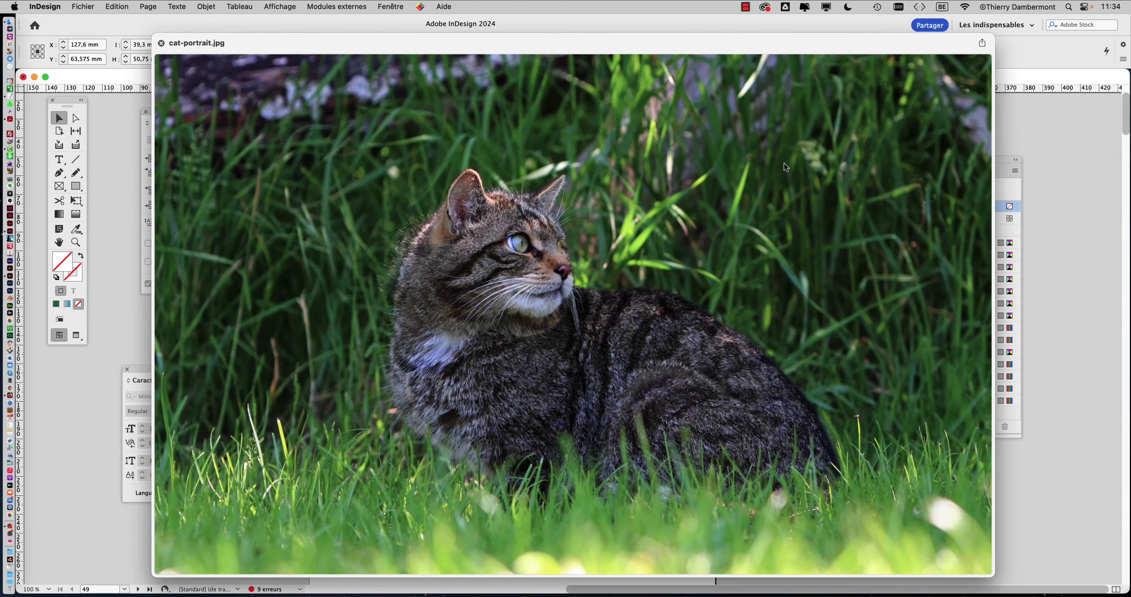
pyautogui.press('space')
pyautogui.click(850, 162)
pyautogui.press('space')
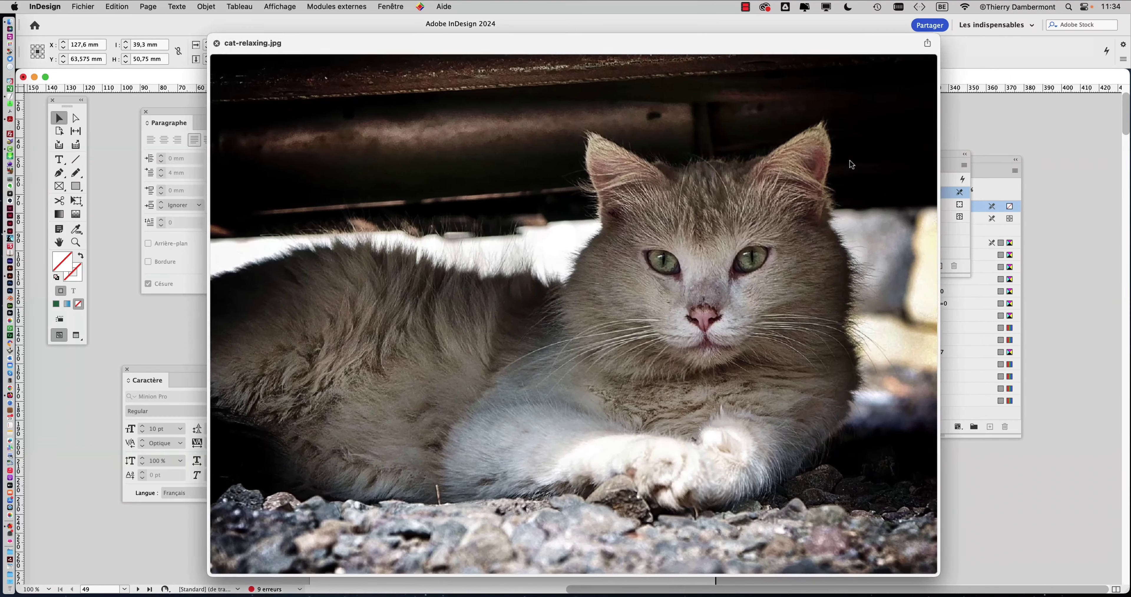
pyautogui.press('space')
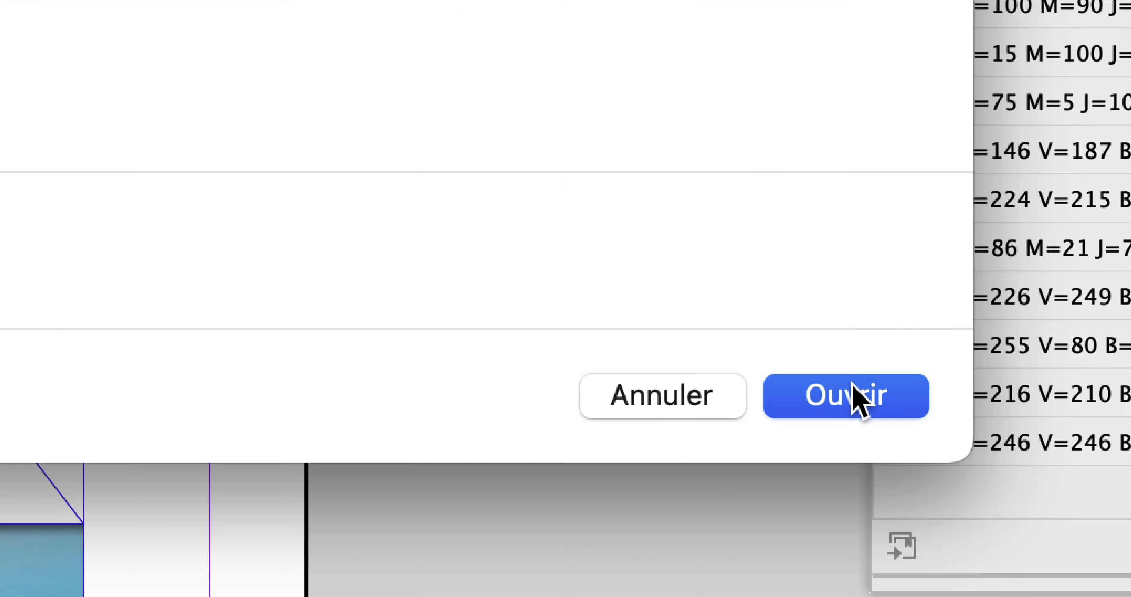
# - Import cat-relaxing.jpg into the selected frame and undo the placement
pyautogui.click(852, 383)
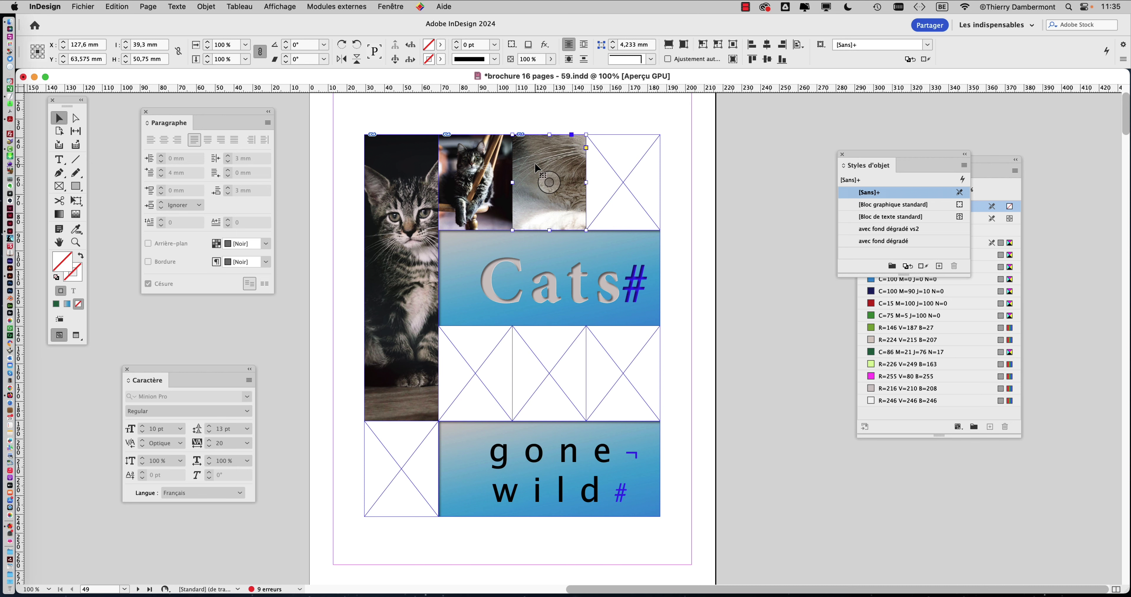
pyautogui.click(117, 6)
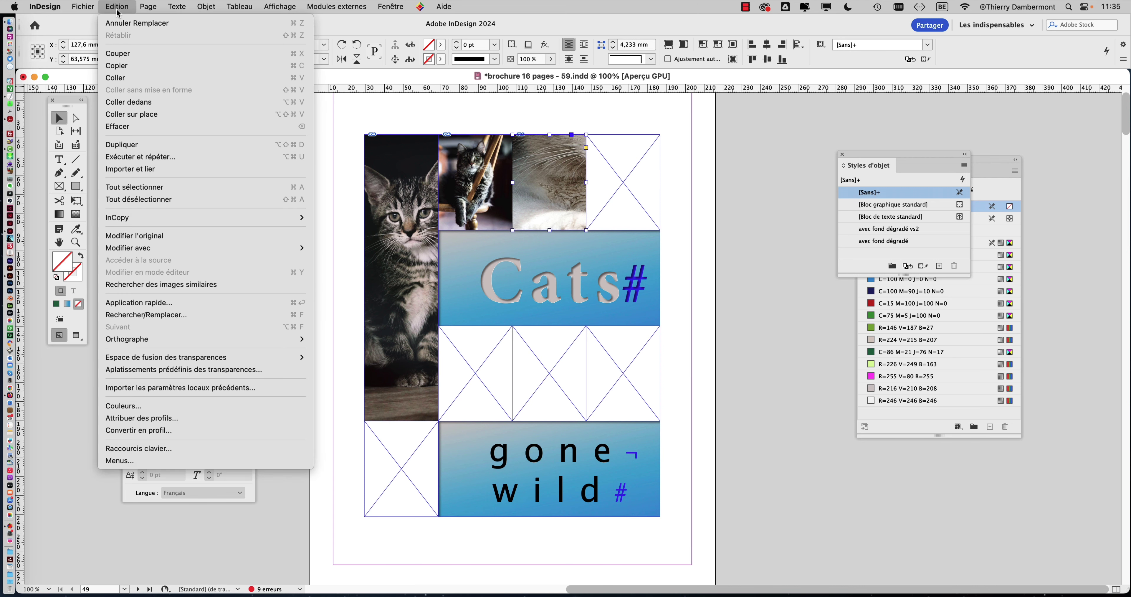
pyautogui.click(118, 23)
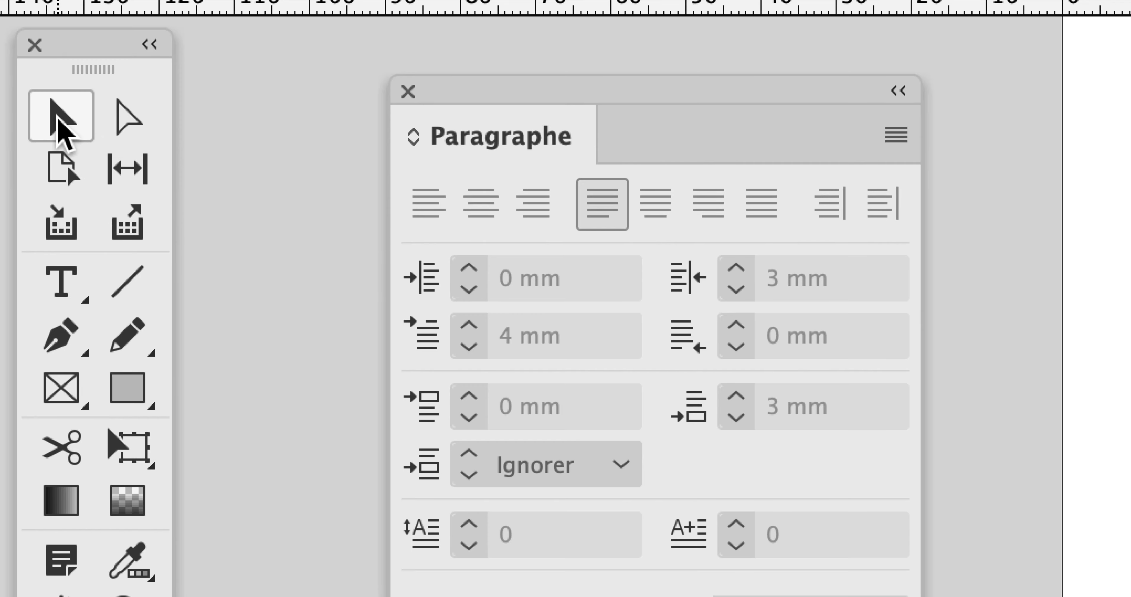
# - Select the empty frame directly beside the chair-cat photo with the Selection tool
pyautogui.click(59, 119)
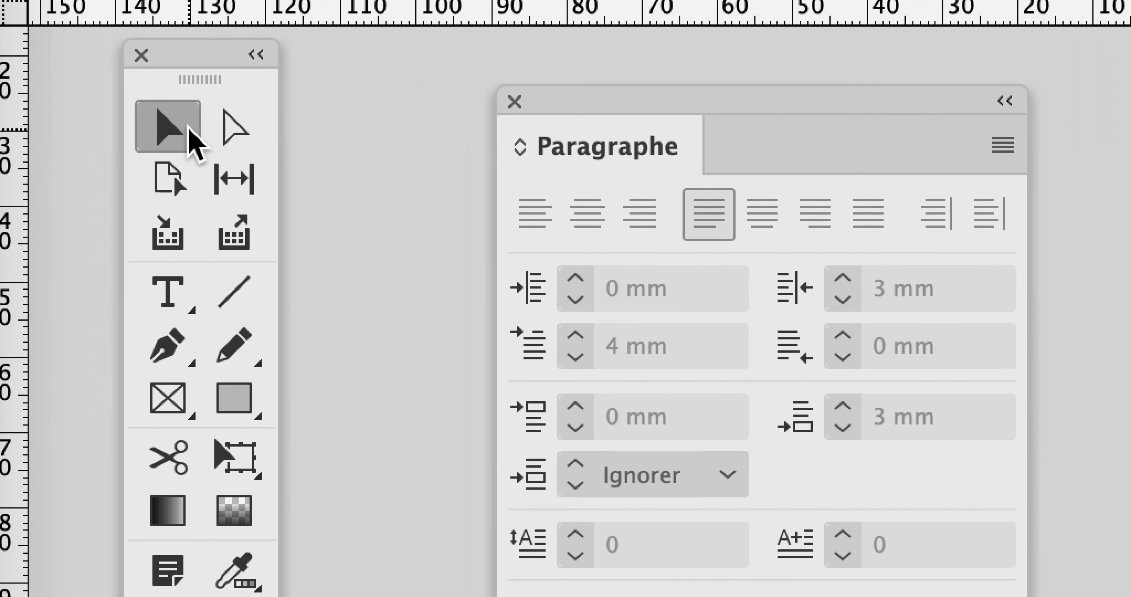
pyautogui.click(551, 146)
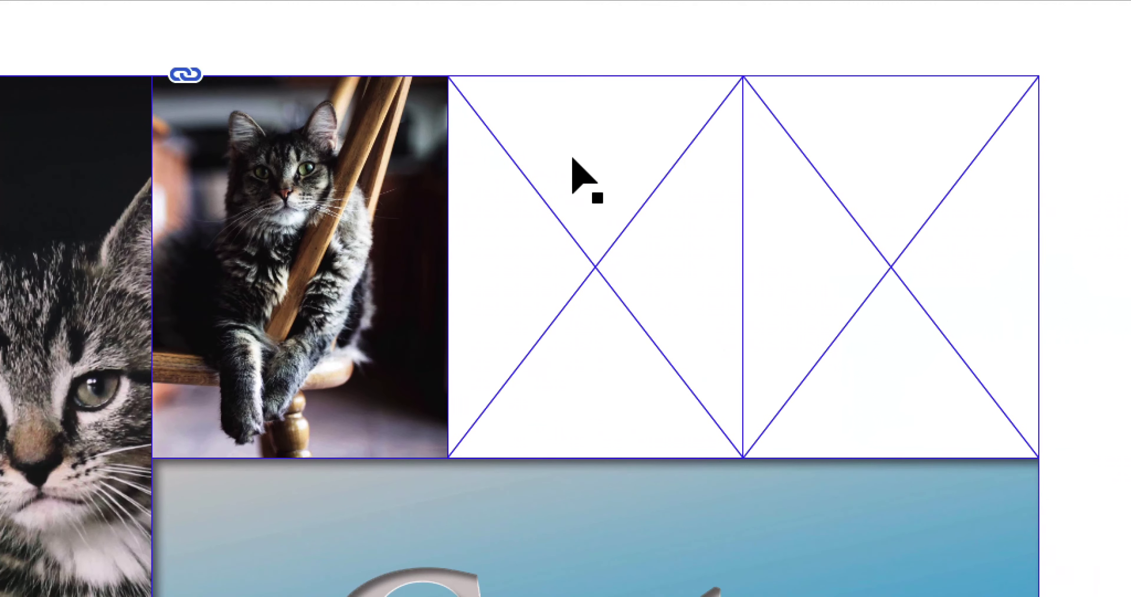
pyautogui.click(572, 158)
pyautogui.click(856, 202)
pyautogui.click(637, 202)
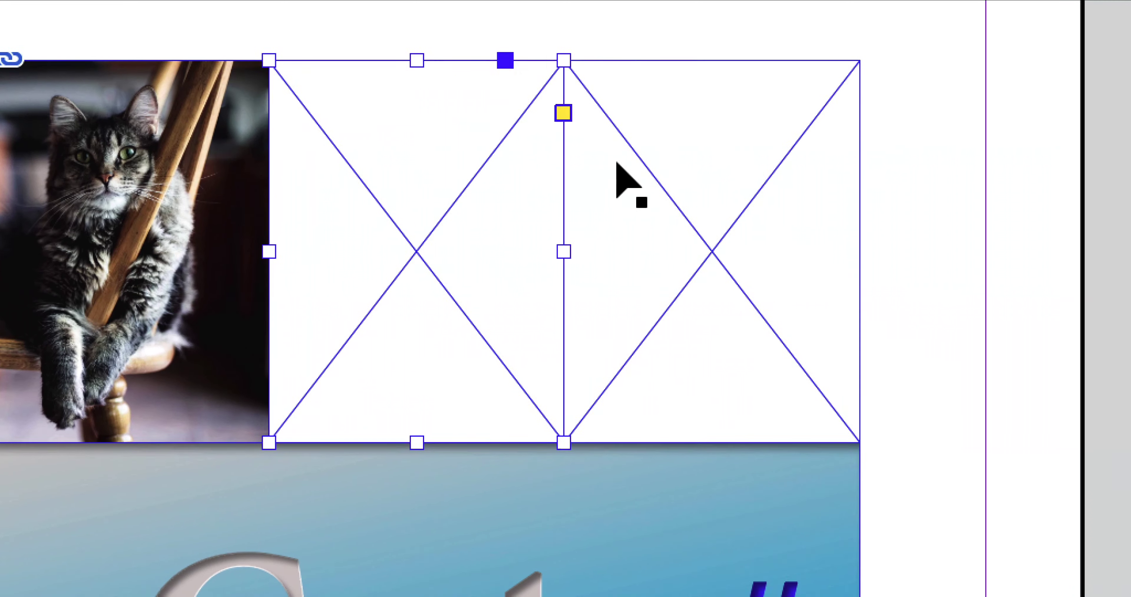
# - Select all the empty photo frames together and set their frame fitting option to "Remplir le bloc proportionnellement"
pyautogui.keyDown('shift'); pyautogui.click(617, 162); pyautogui.keyUp('shift')
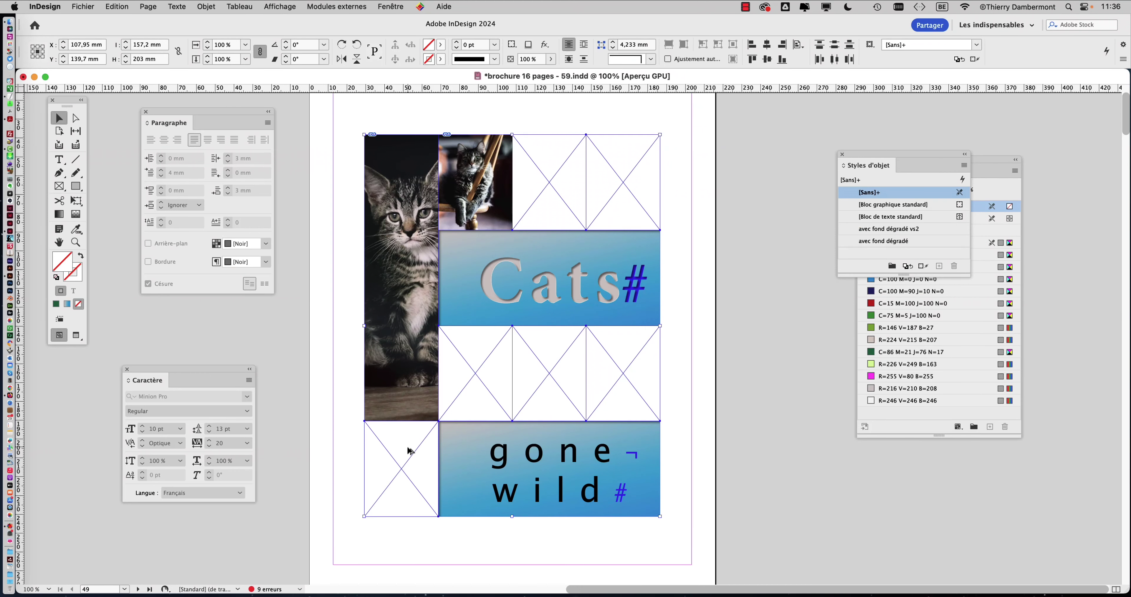
pyautogui.click(195, 6)
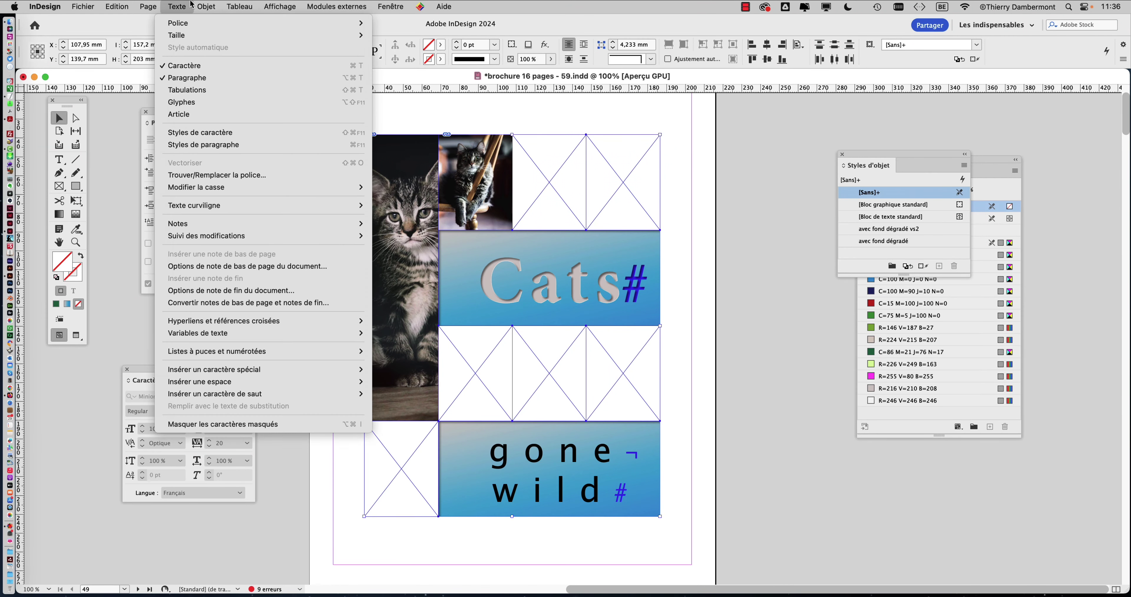
pyautogui.moveTo(248, 239)
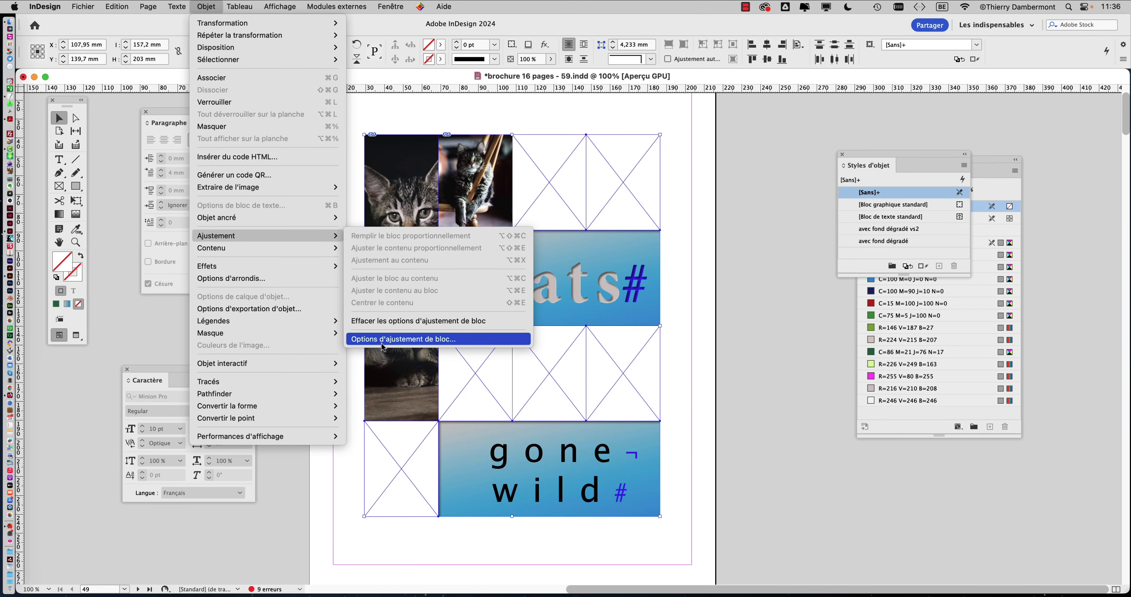
pyautogui.click(382, 344)
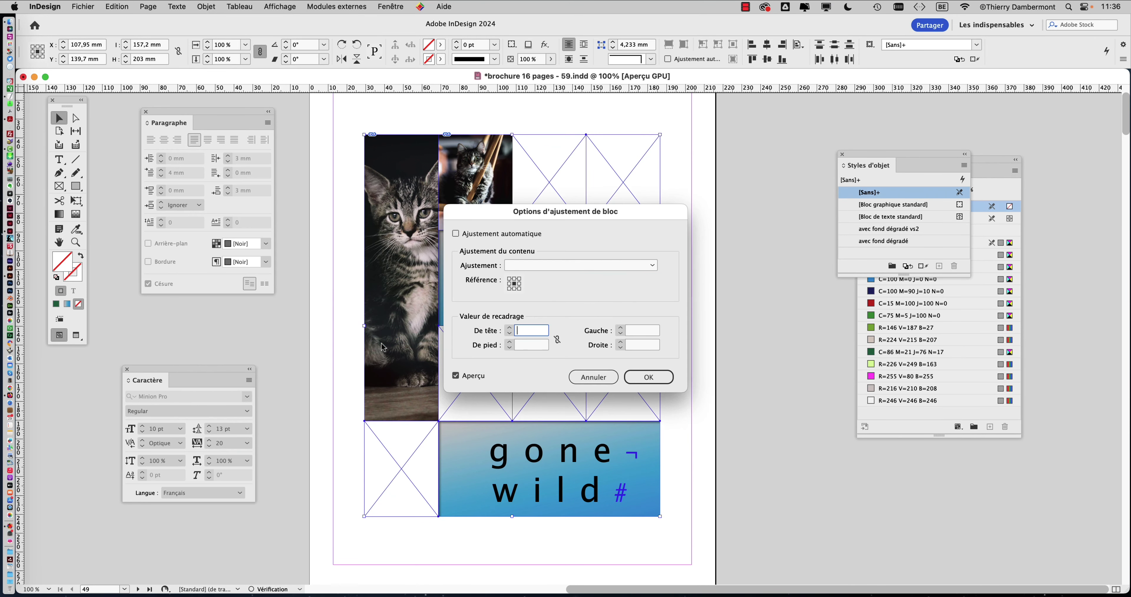
pyautogui.moveTo(608, 210); pyautogui.dragTo(696, 169)
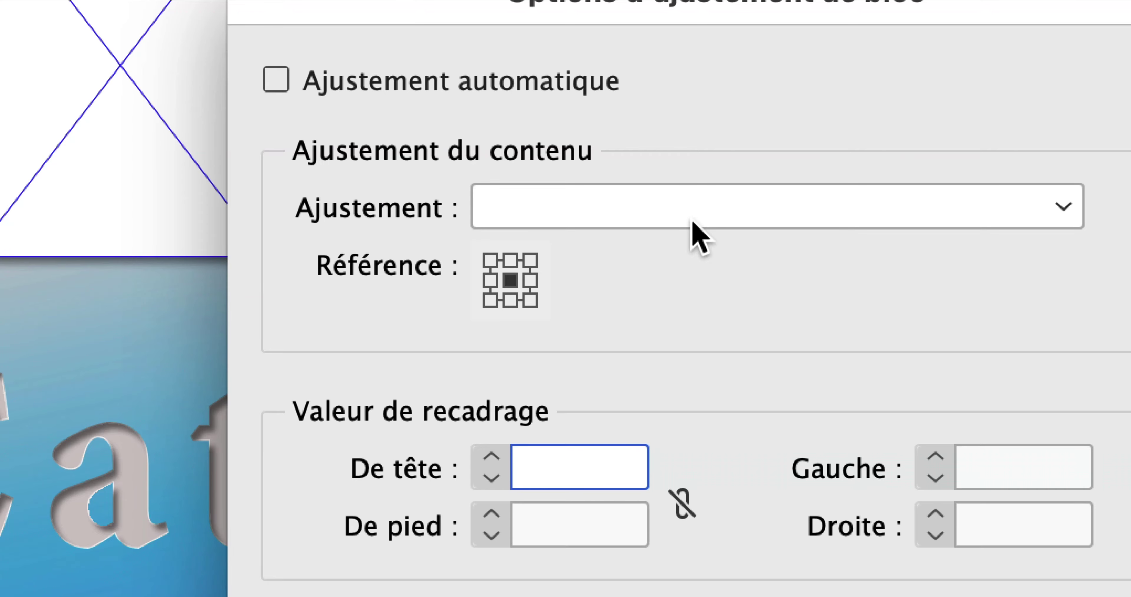
pyautogui.click(691, 219)
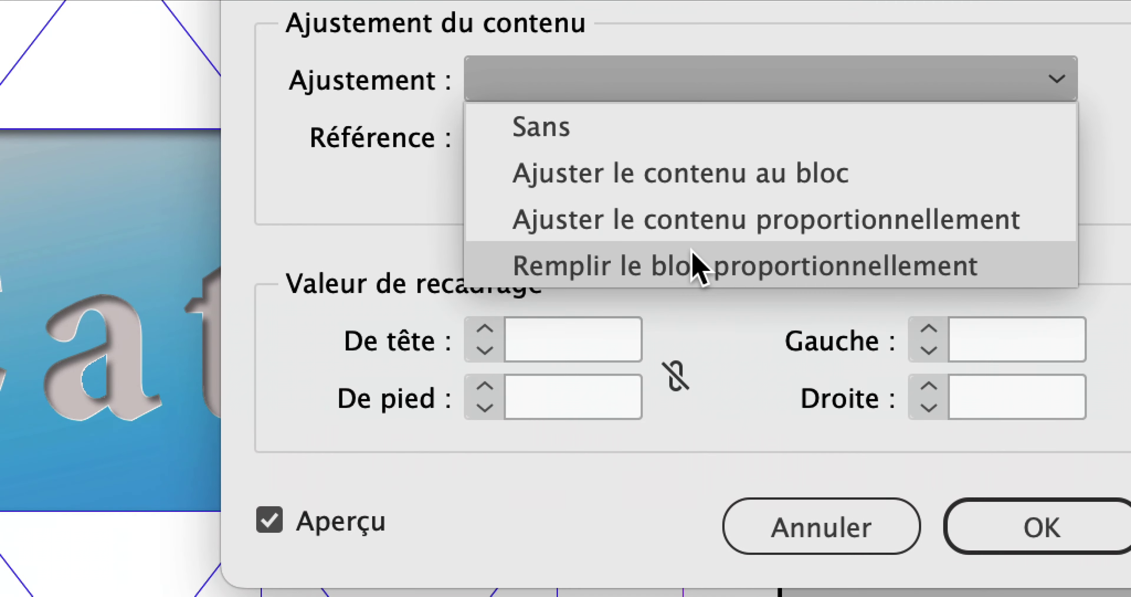
pyautogui.click(696, 287)
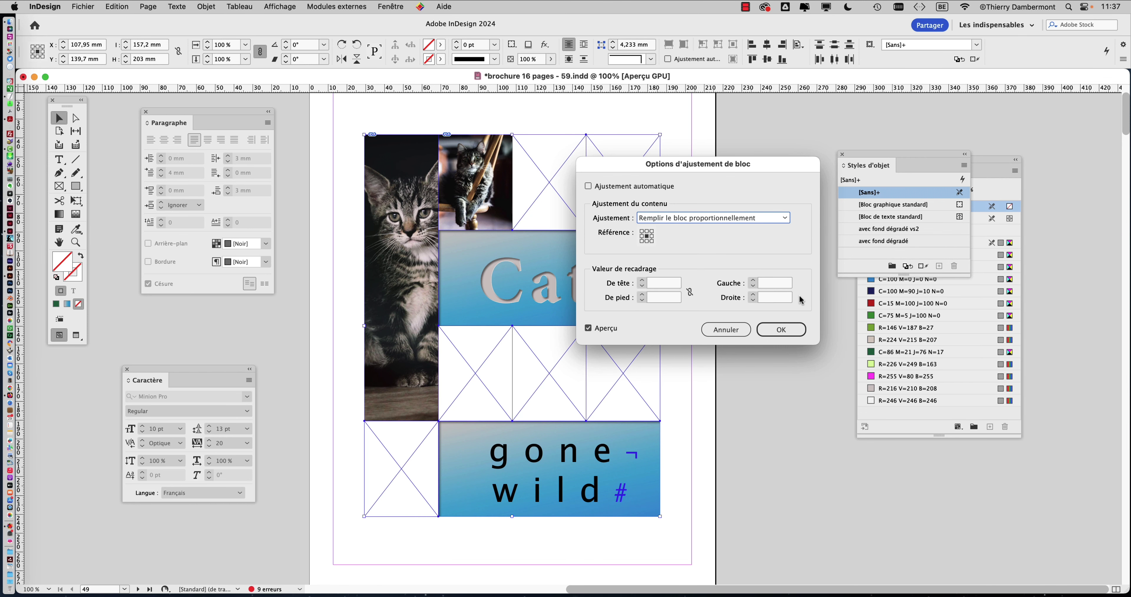
pyautogui.click(786, 324)
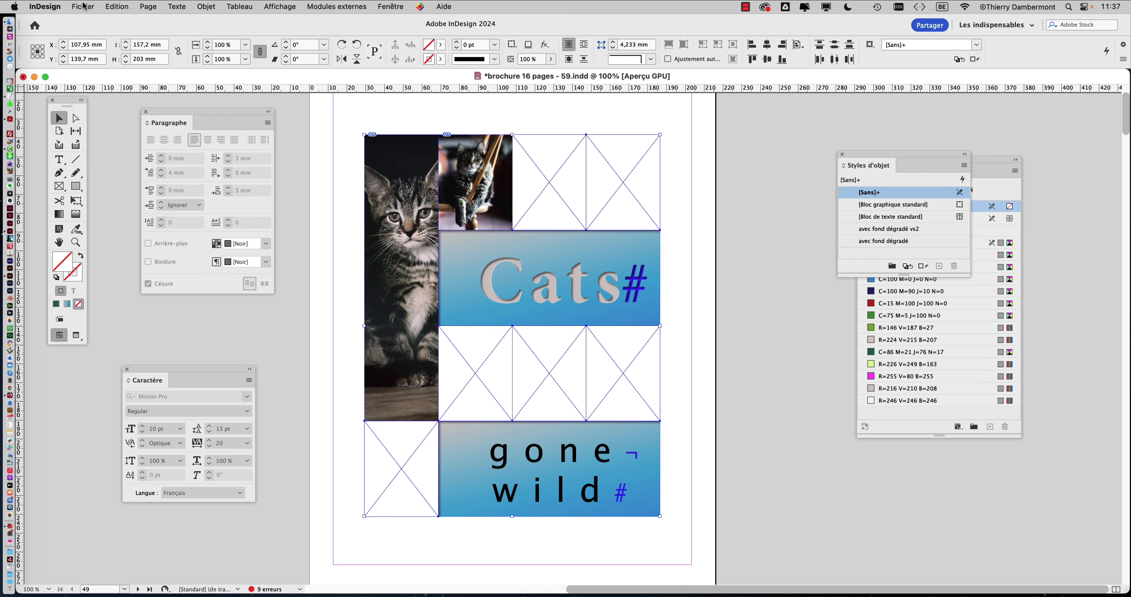
# - Check that the frames select individually, including the "Cats" and "gone wild" text frames, and leave everything deselected
pyautogui.click(760, 164)
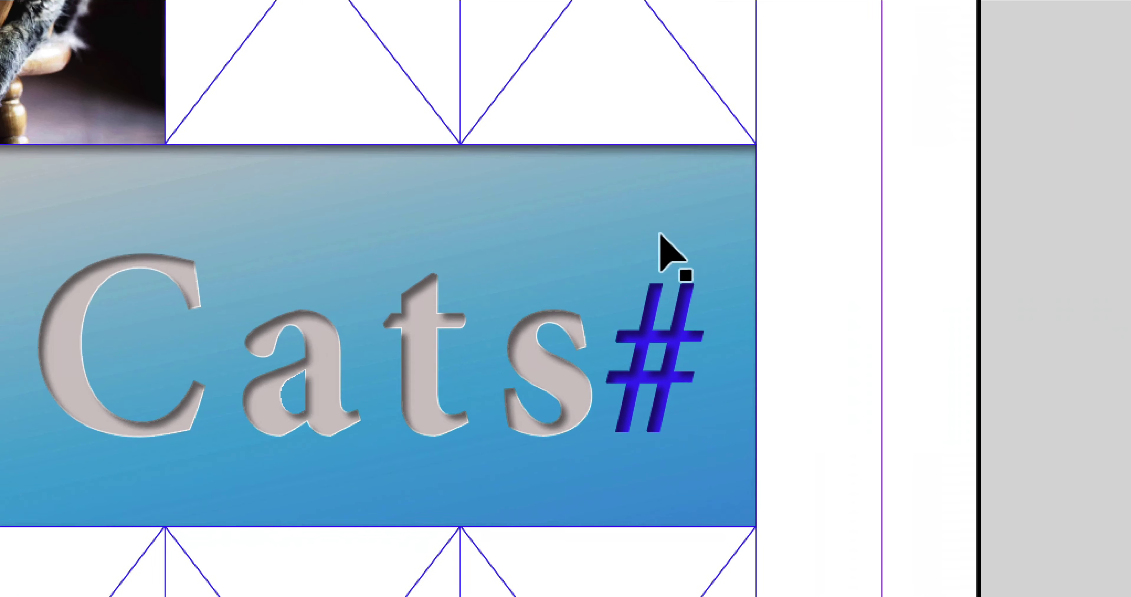
pyautogui.click(232, 559)
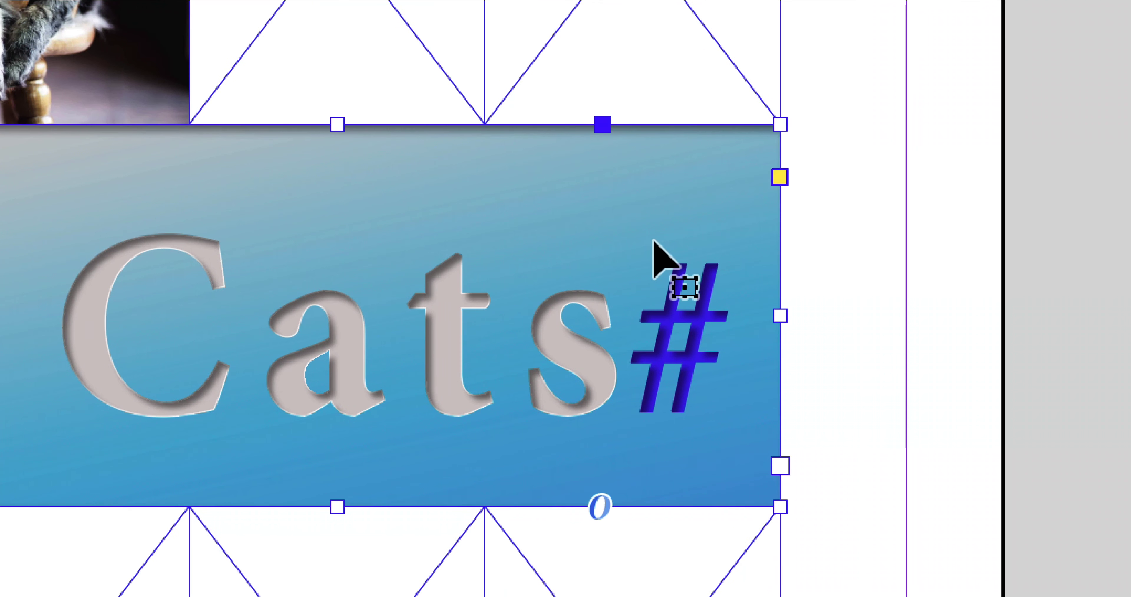
pyautogui.click(633, 331)
pyautogui.click(619, 404)
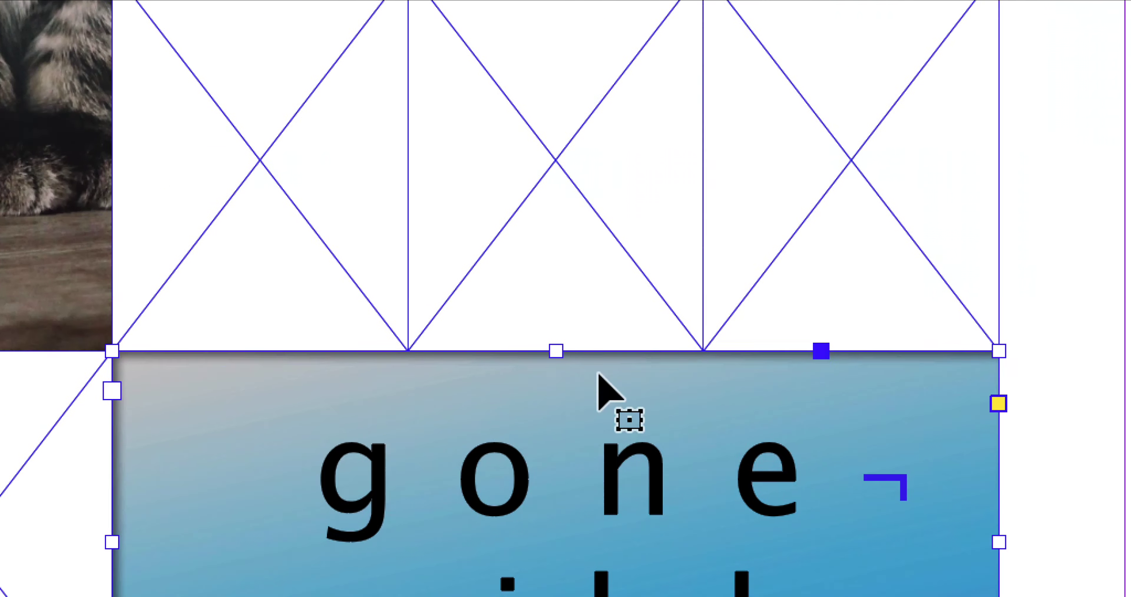
pyautogui.click(727, 296)
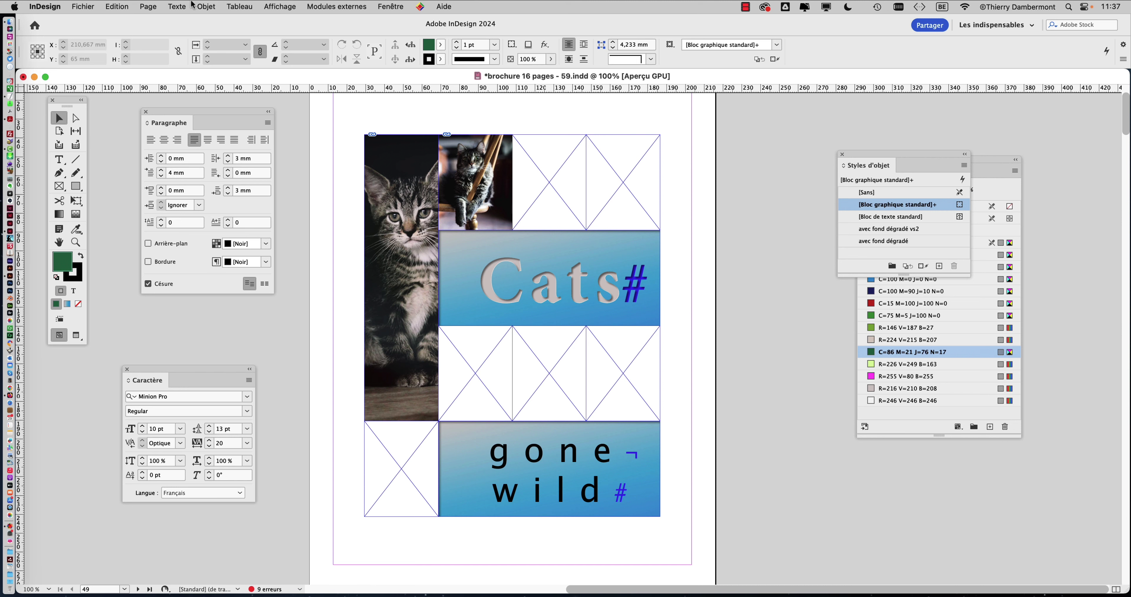
# - Switch the import file browser to list view and load all twelve images from the cats photos folder for placement
pyautogui.click(79, 5)
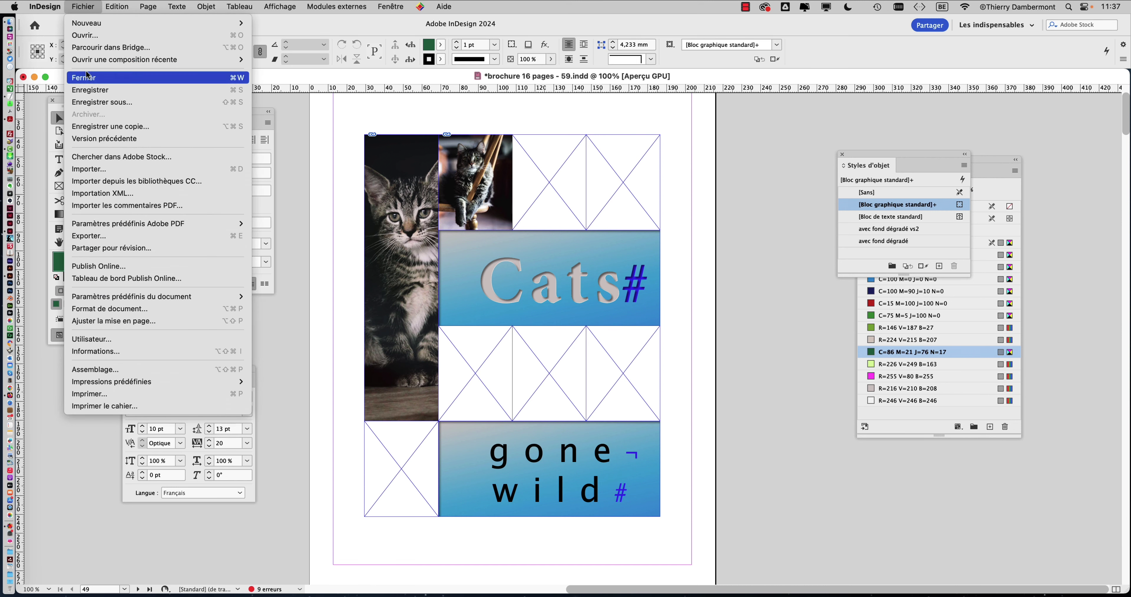
pyautogui.click(101, 175)
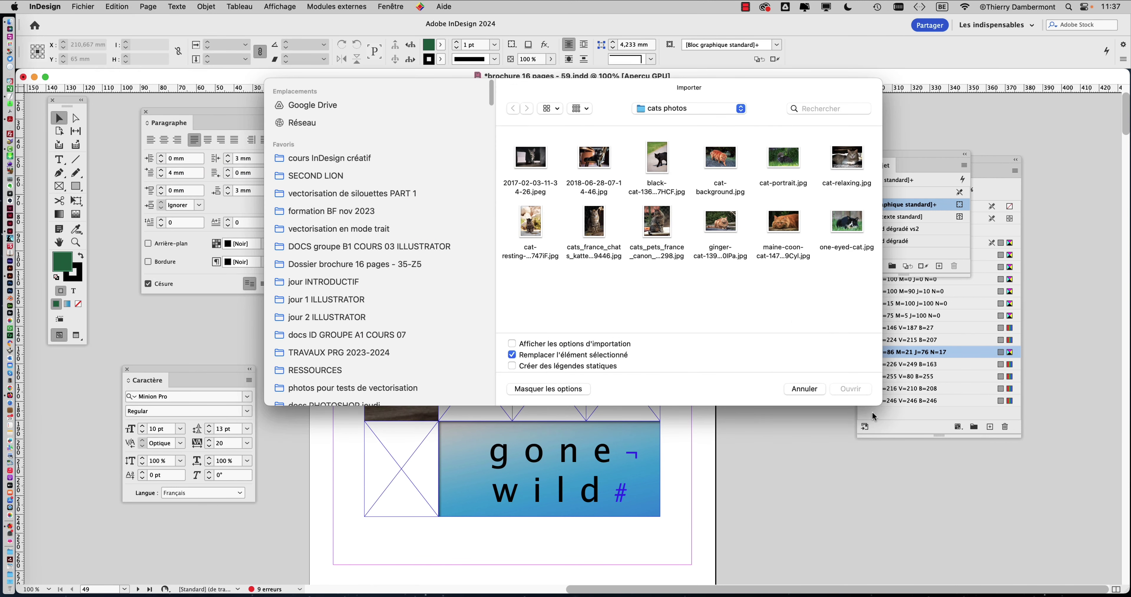
pyautogui.moveTo(874, 410); pyautogui.dragTo(887, 406)
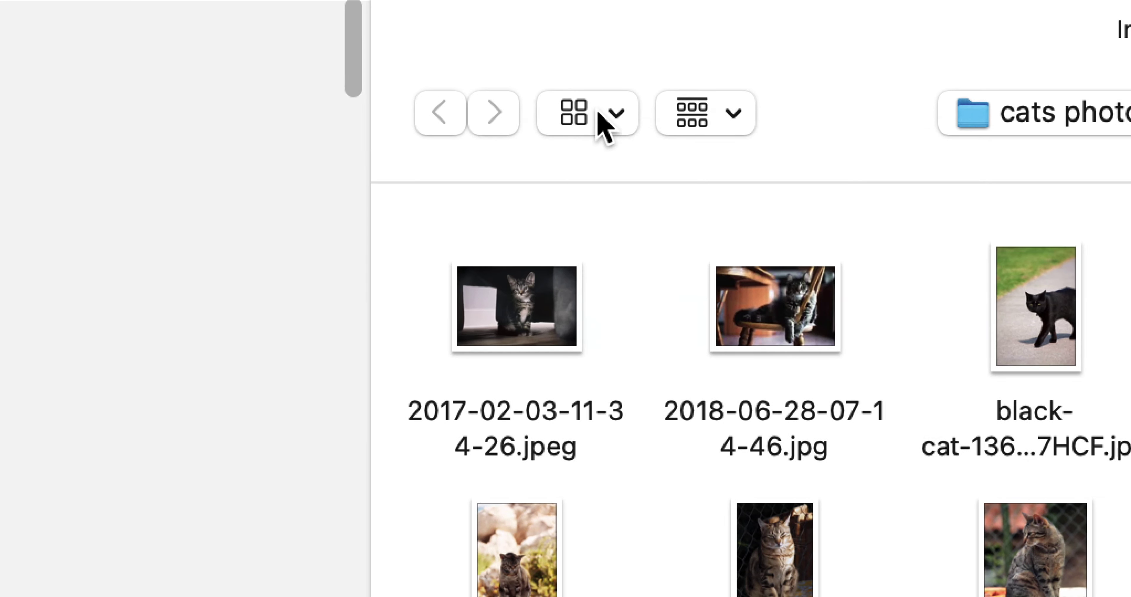
pyautogui.click(542, 101)
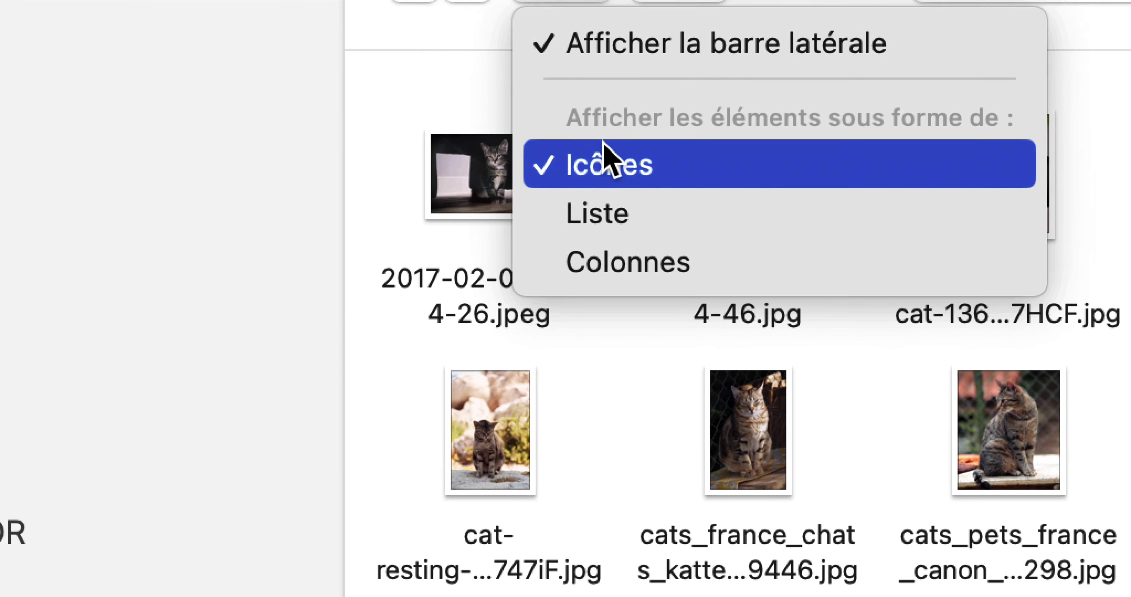
pyautogui.click(612, 170)
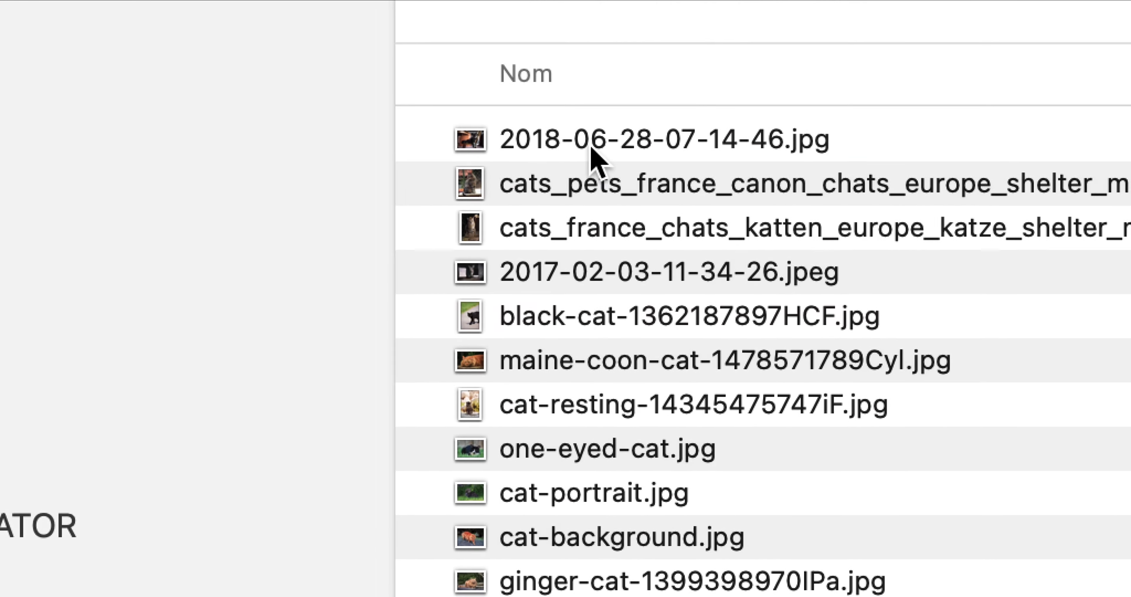
pyautogui.click(529, 131)
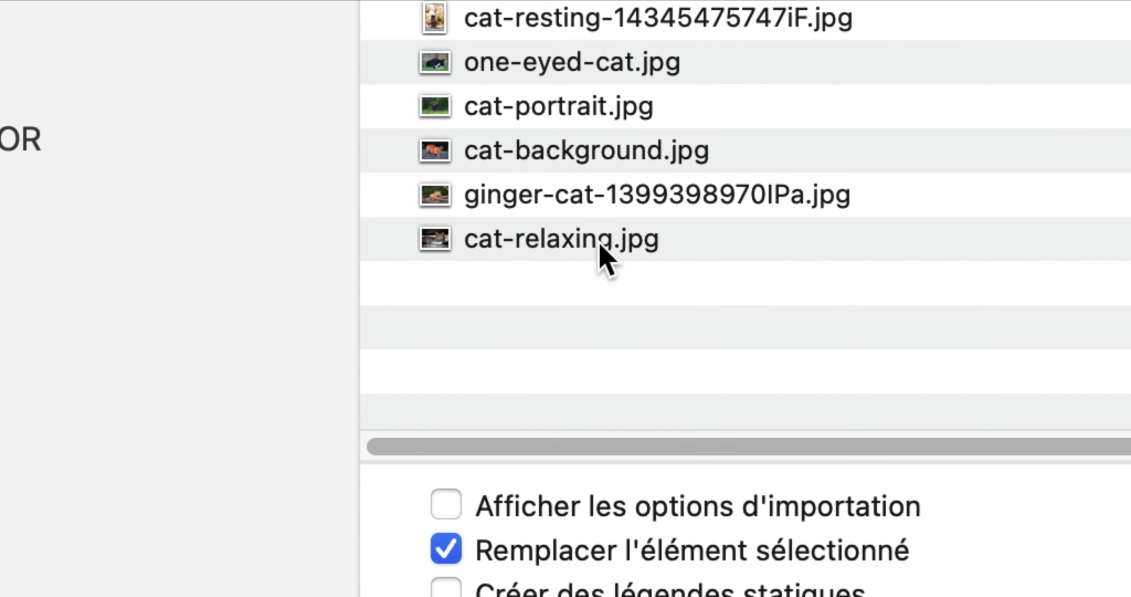
pyautogui.keyDown('shift'); pyautogui.click(601, 248); pyautogui.keyUp('shift')
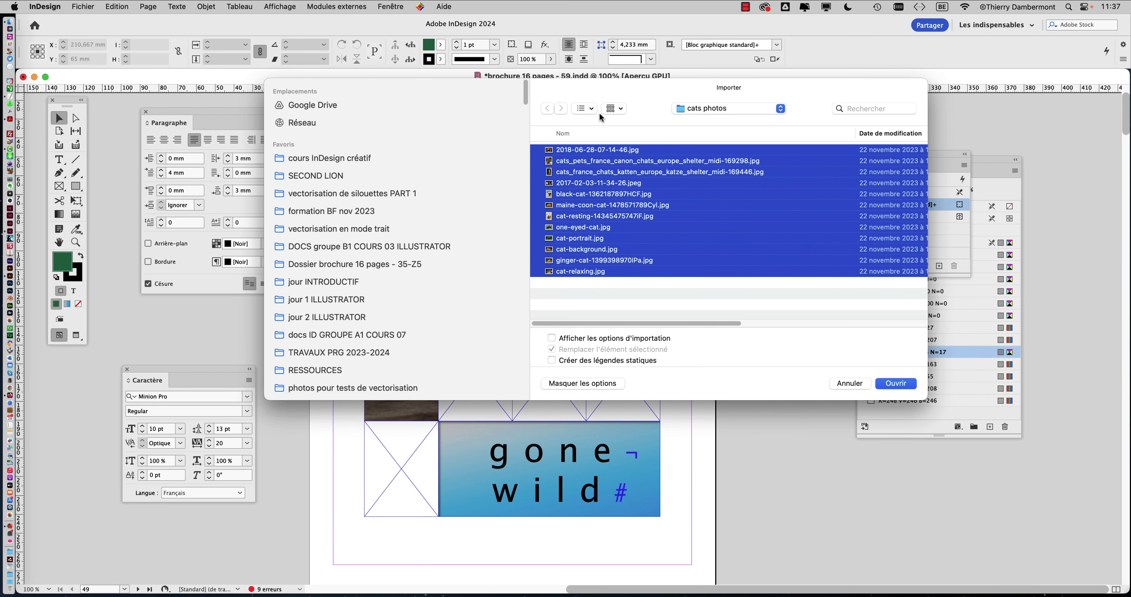
pyautogui.click(896, 384)
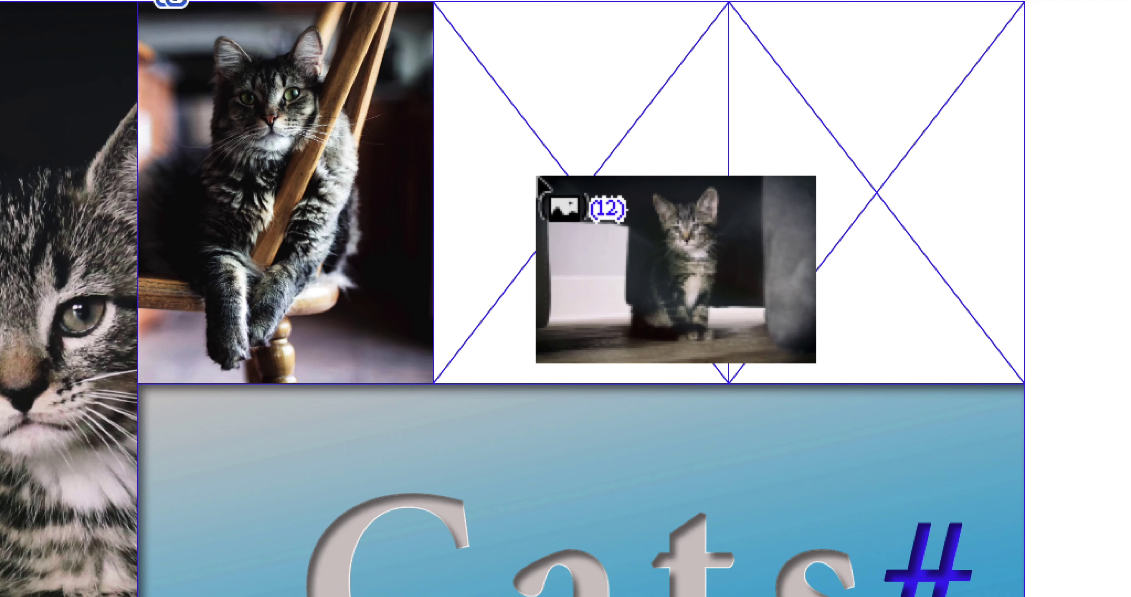
# - Cycle through the loaded cat photos over the empty frames and cancel the placement
pyautogui.scroll(1, 556, 173)
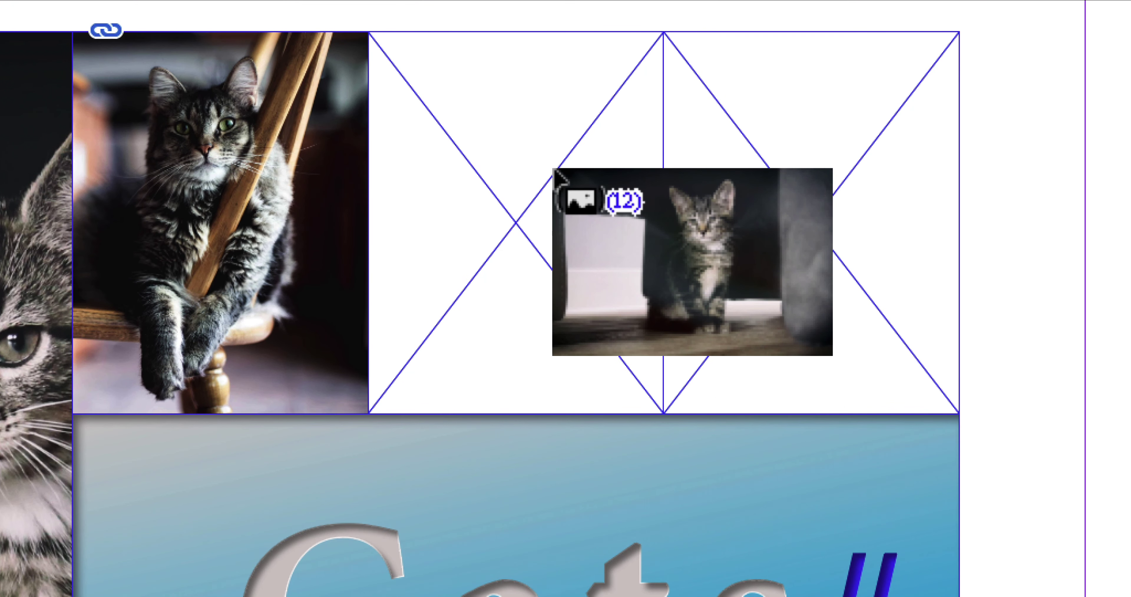
pyautogui.press('Right')
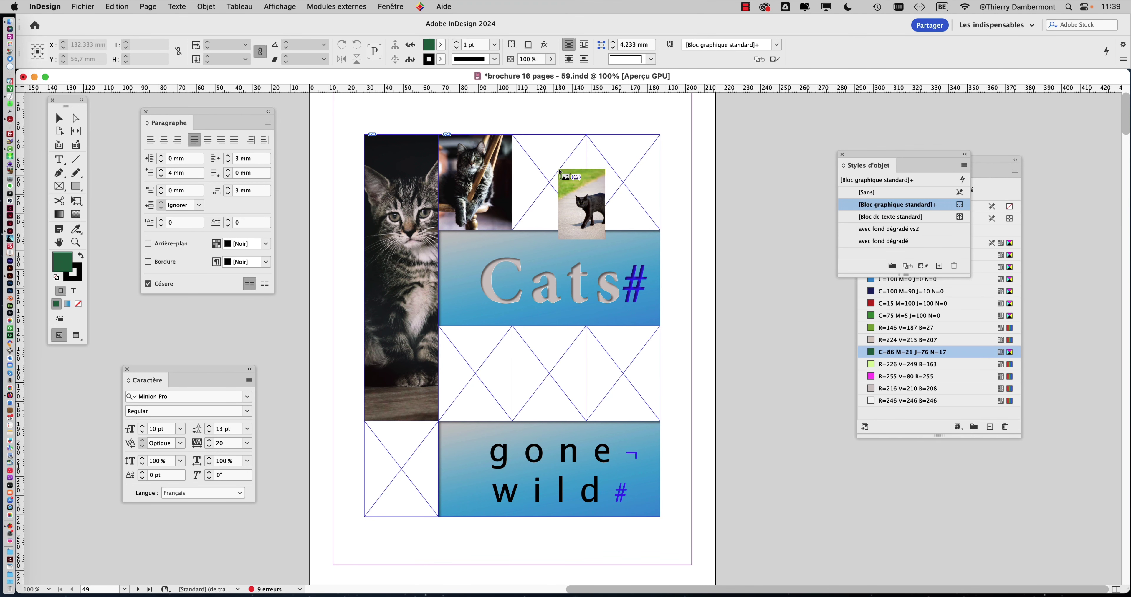
pyautogui.press('Right')
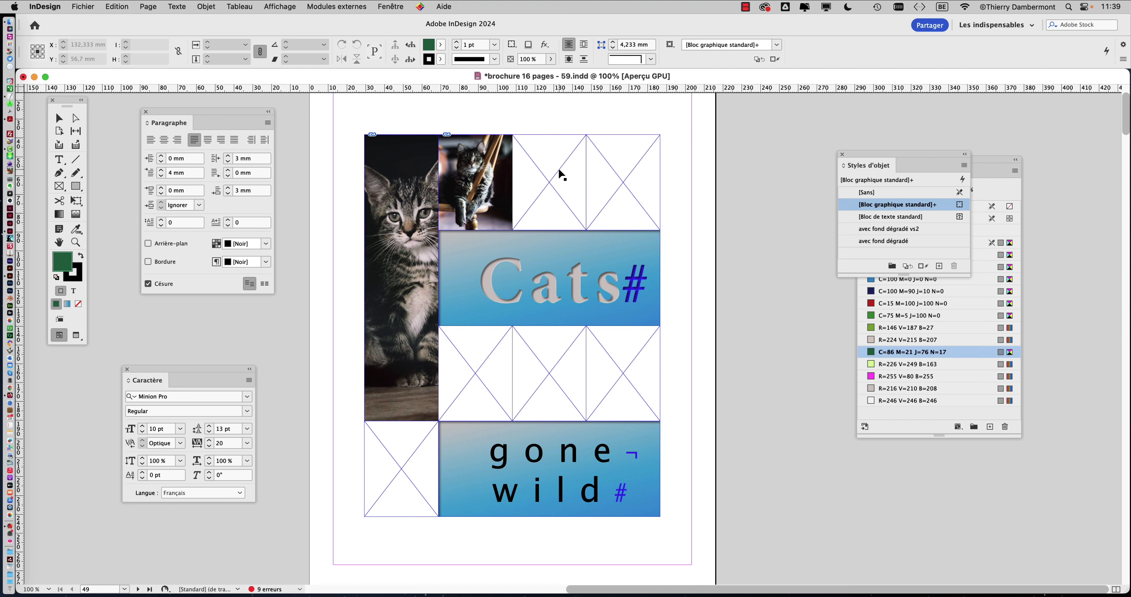
pyautogui.press('Right')
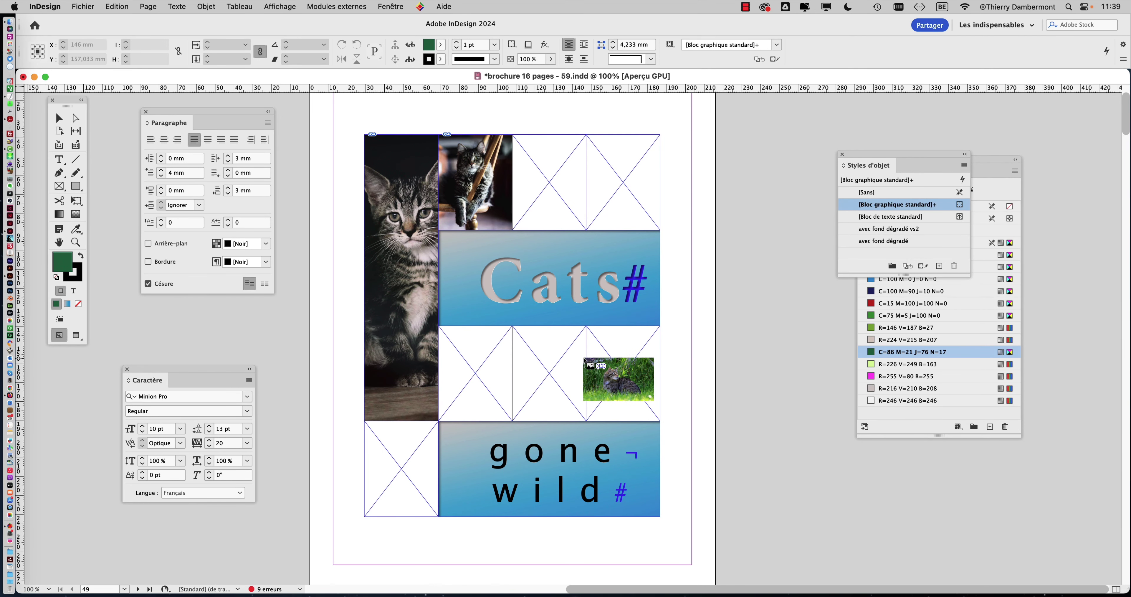
pyautogui.press('Right')
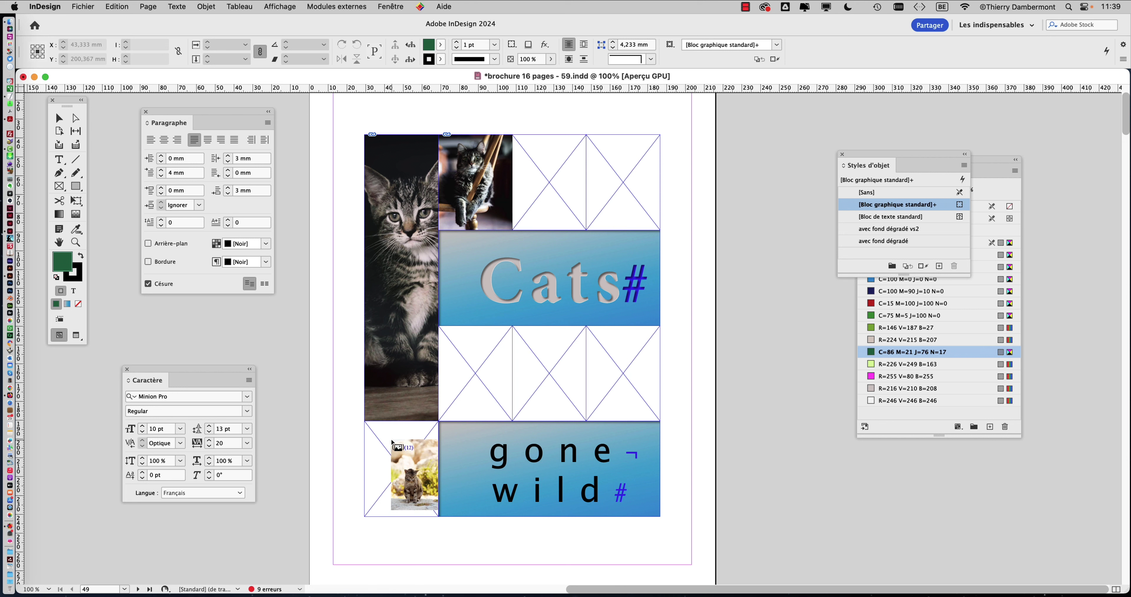
pyautogui.press('Escape')
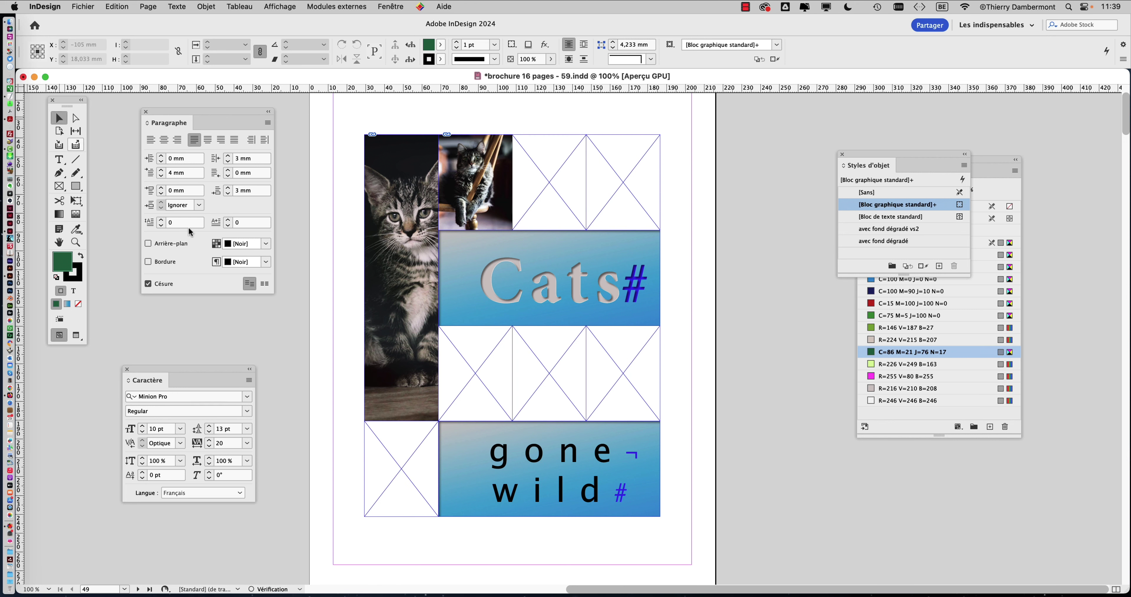
pyautogui.click(90, 6)
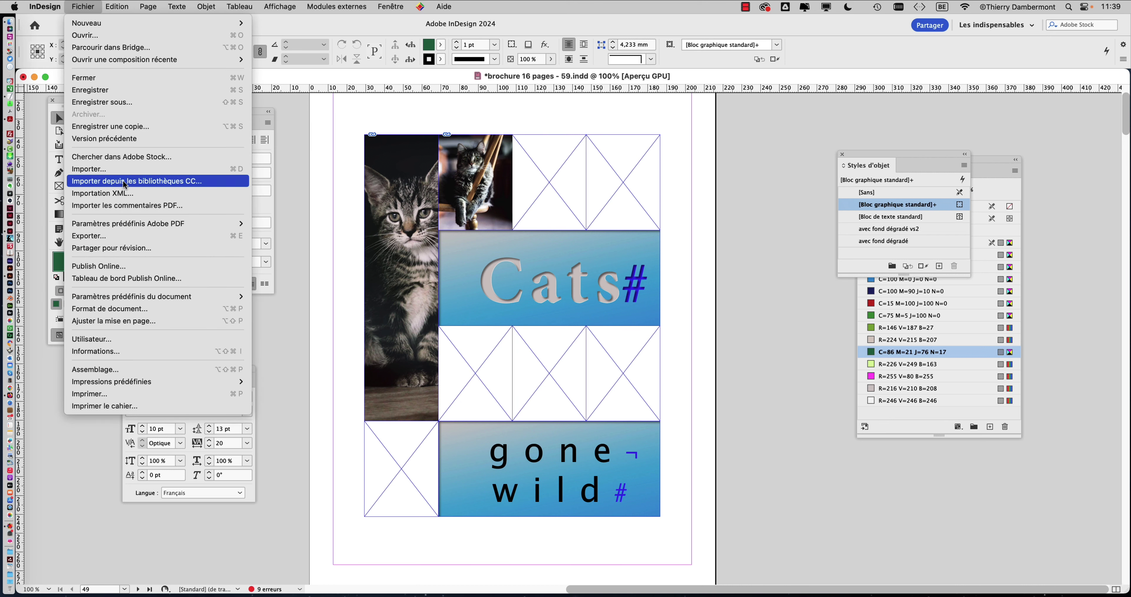
pyautogui.click(125, 169)
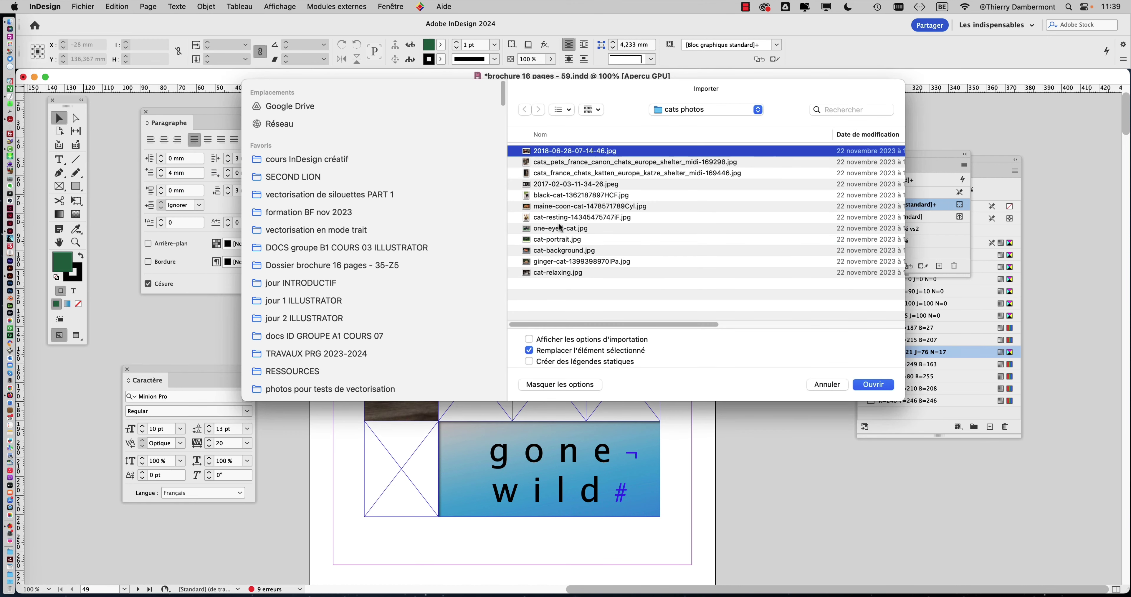
pyautogui.keyDown('shift'); pyautogui.click(571, 272); pyautogui.keyUp('shift')
pyautogui.click(869, 385)
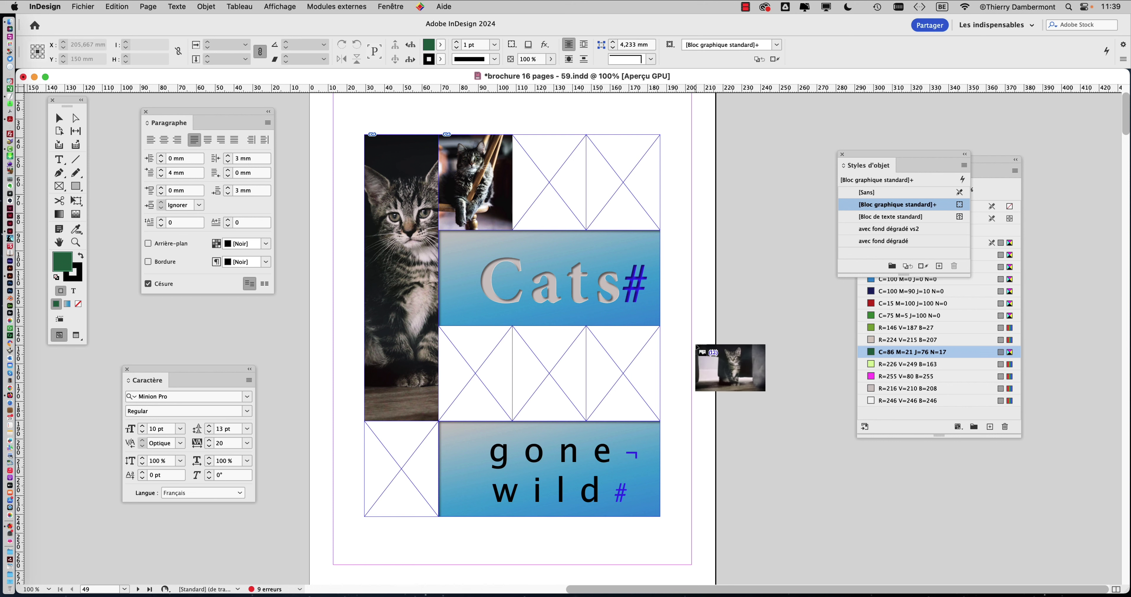
# - Drop photos from the loaded place cursor and discard the remaining ones by activating the Selection tool
pyautogui.press('Escape')
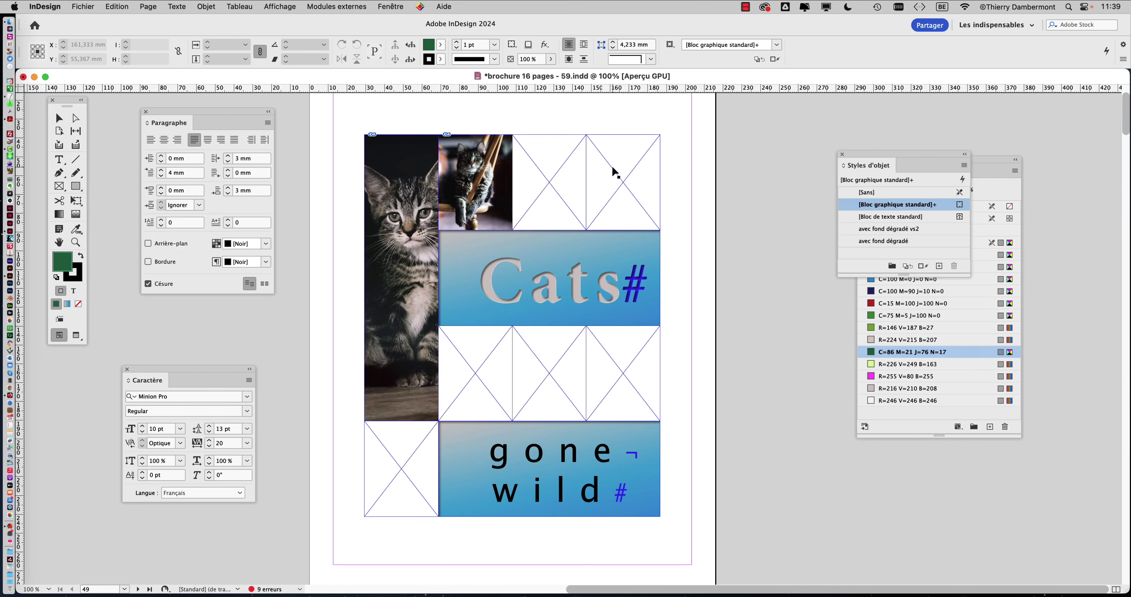
pyautogui.press('Right')
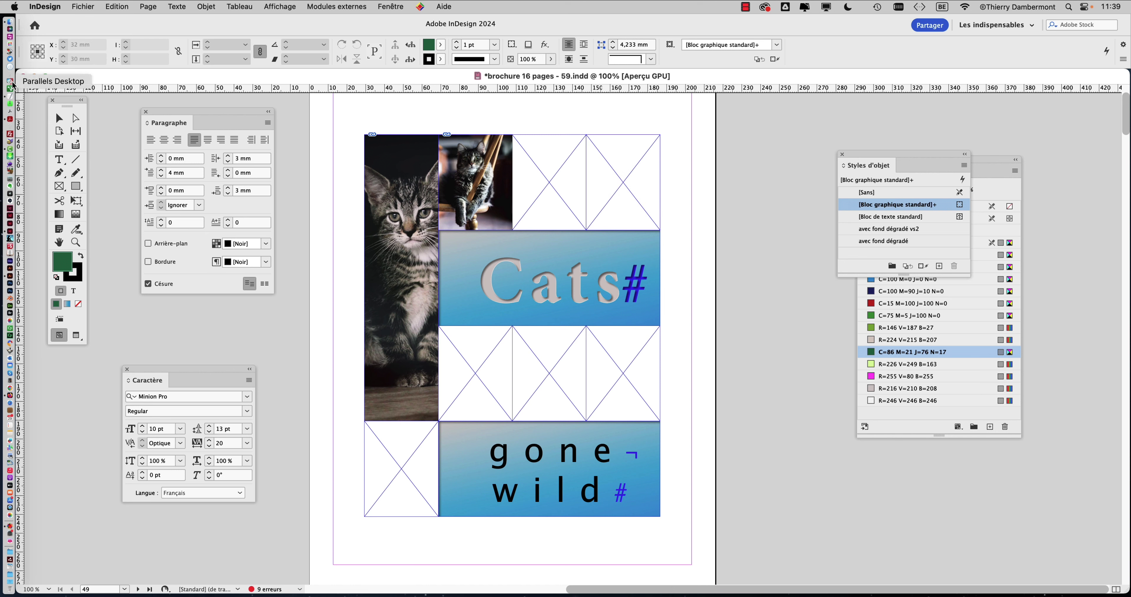
pyautogui.click(59, 117)
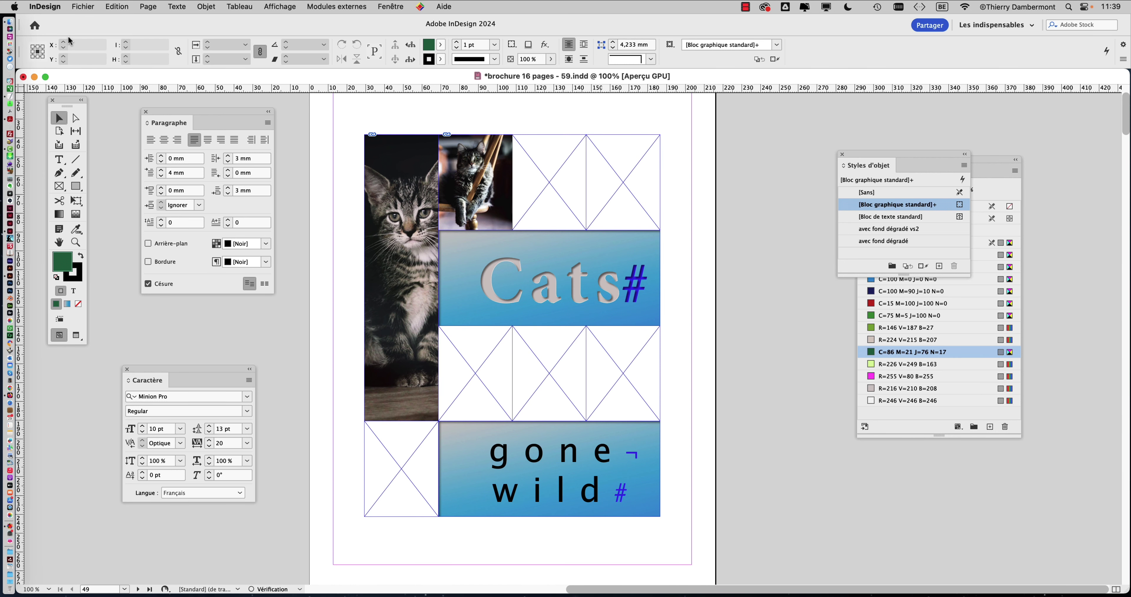
# - Save the document as a new version named "brochure 16 pages - 60.indd"
pyautogui.click(83, 7)
pyautogui.click(125, 102)
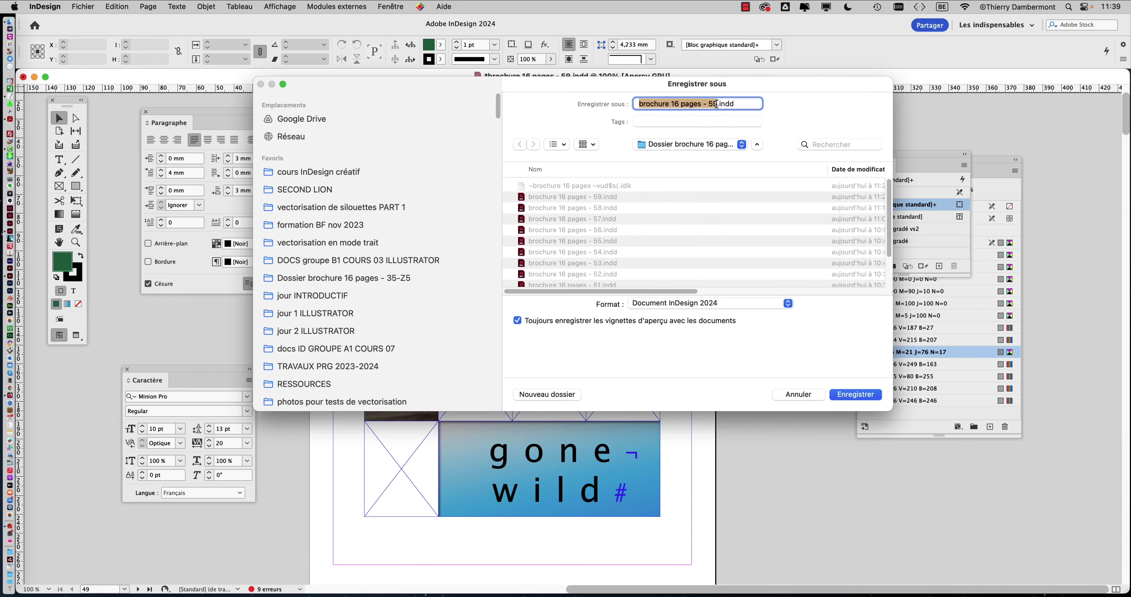
pyautogui.click(716, 103)
pyautogui.press('BackSpace')
pyautogui.press('BackSpace')
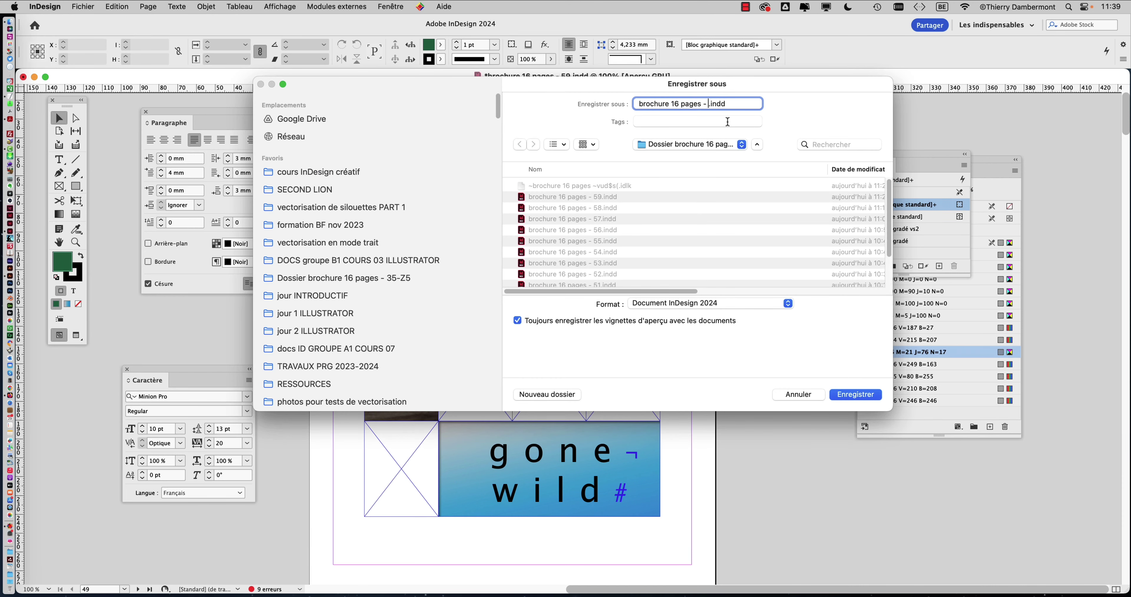
pyautogui.write('60')
pyautogui.click(855, 394)
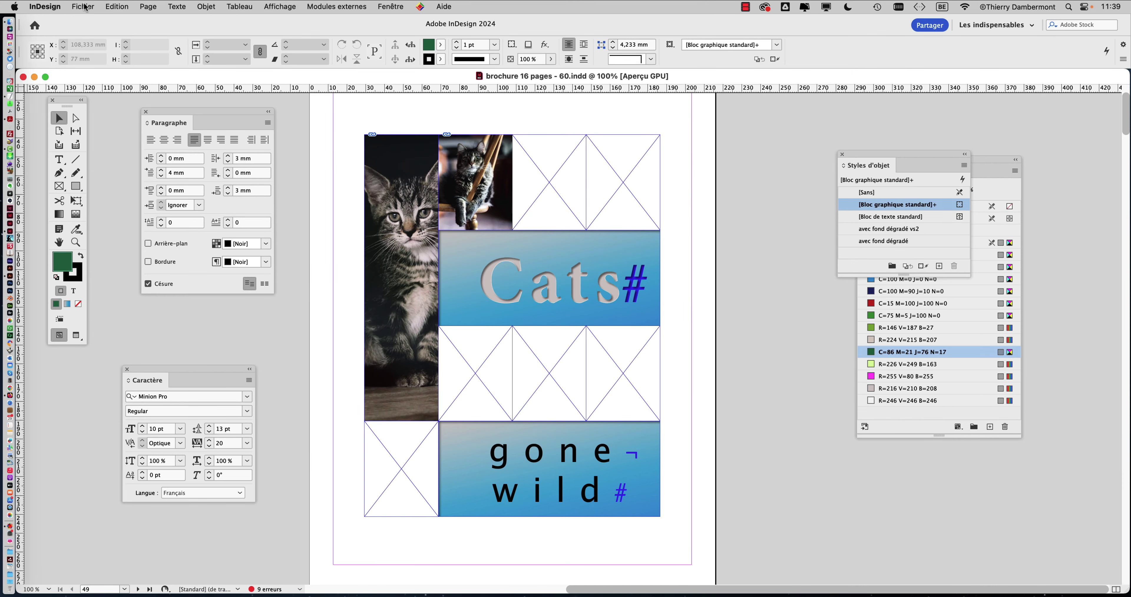
# - Quit and relaunch InDesign, and reopen the recent document "brochure 16 pages - 60.indd"
pyautogui.click(52, 6)
pyautogui.click(57, 95)
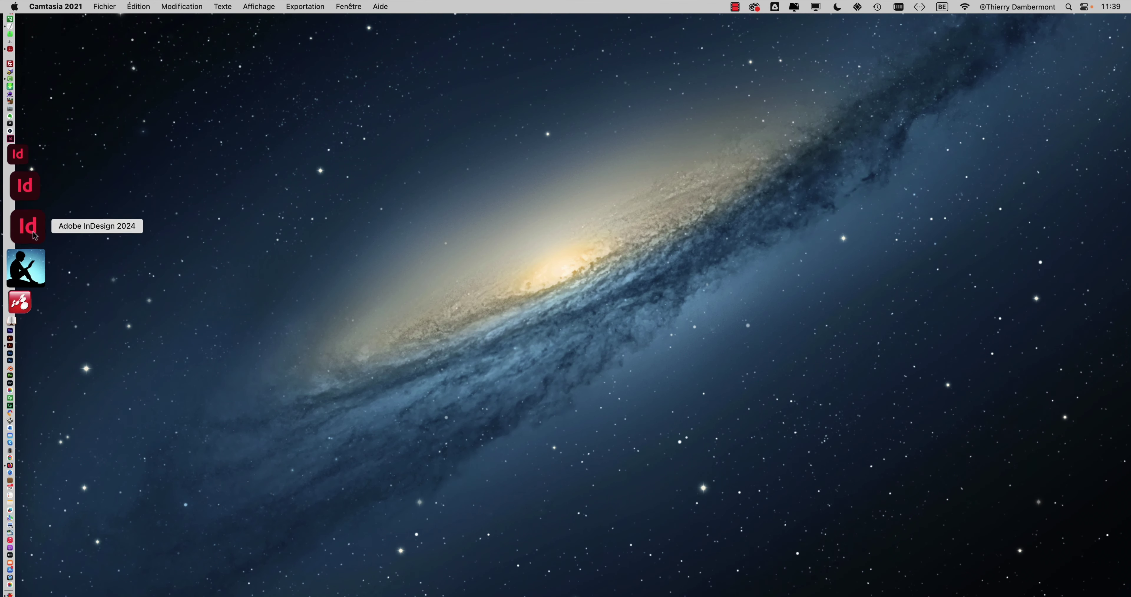
pyautogui.click(35, 233)
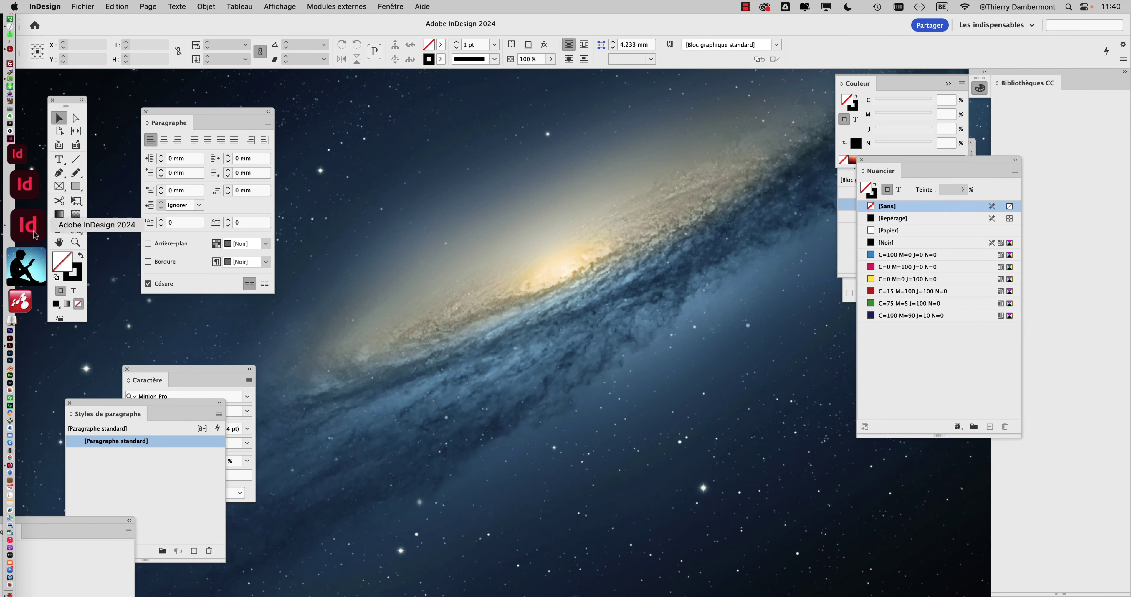
pyautogui.click(83, 6)
pyautogui.moveTo(132, 59)
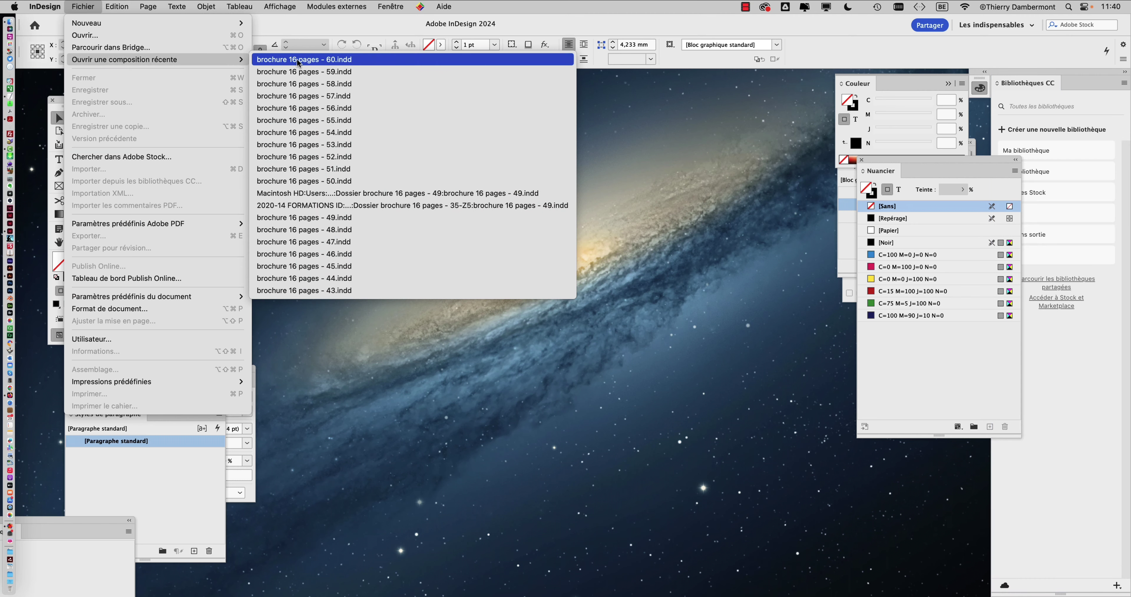
pyautogui.click(566, 224)
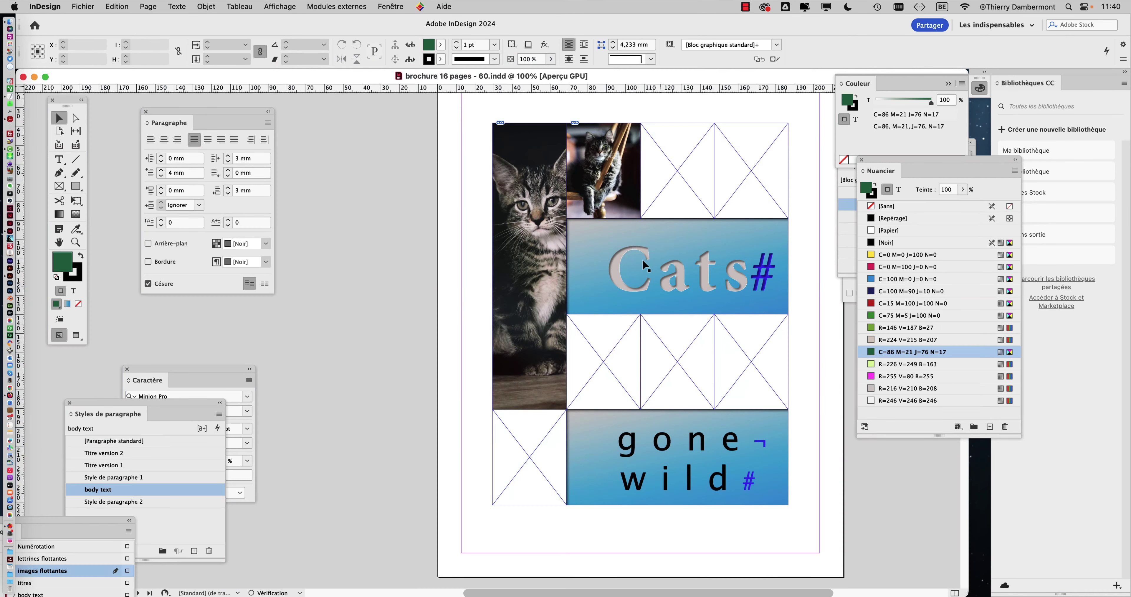
# - Import all twelve photos from the "cats photos" folder into the place cursor
pyautogui.click(83, 6)
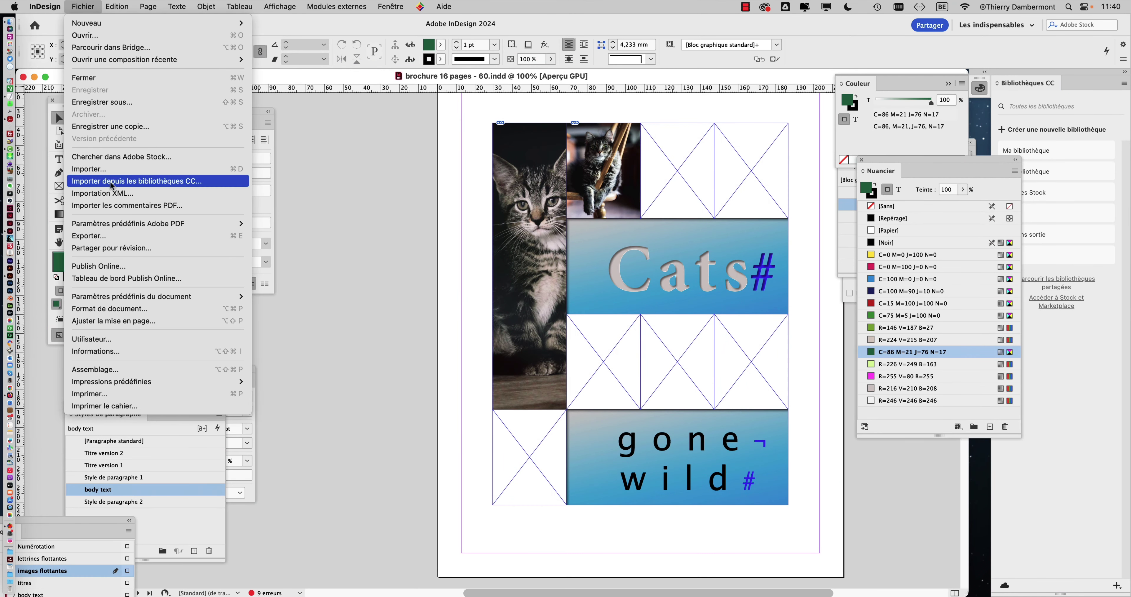
pyautogui.click(118, 172)
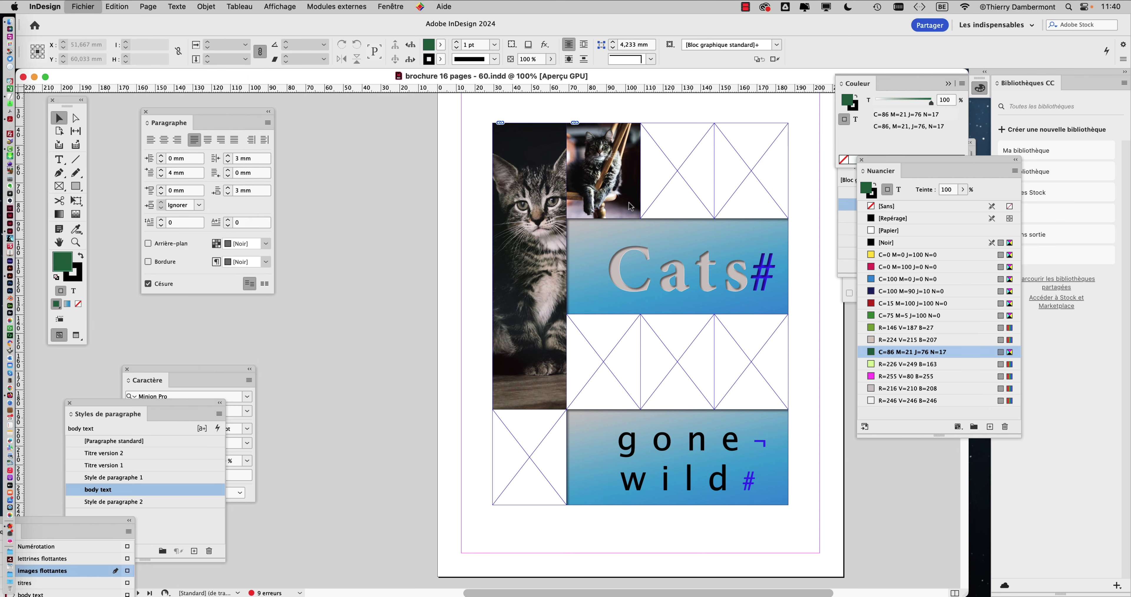
pyautogui.keyDown('shift'); pyautogui.click(571, 275); pyautogui.keyUp('shift')
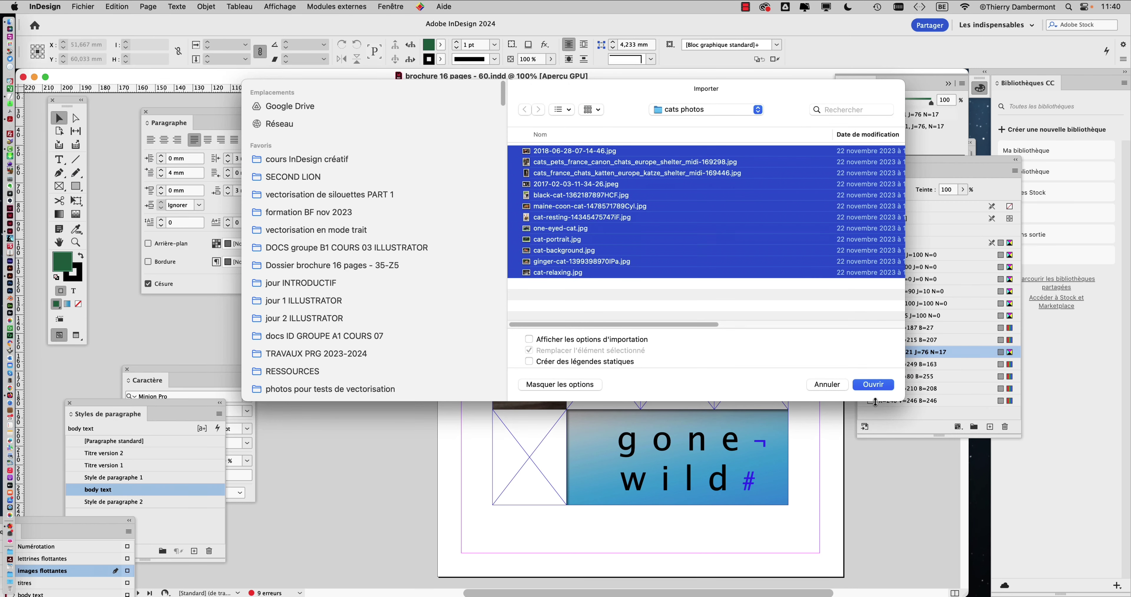
pyautogui.click(873, 384)
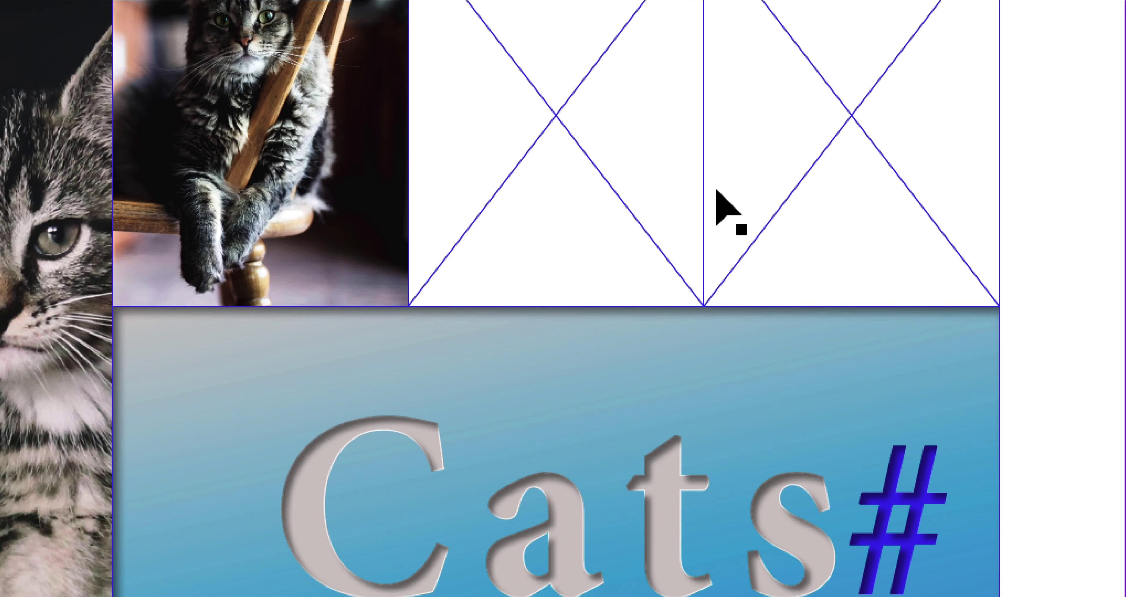
# - Cycle through the loaded photos and place the ginger cat in the middle frame of the row below the "Cats" title
pyautogui.press('Right')
pyautogui.press('Right')
pyautogui.press('Left')
pyautogui.press('Left')
pyautogui.press('Left')
pyautogui.press('Left')
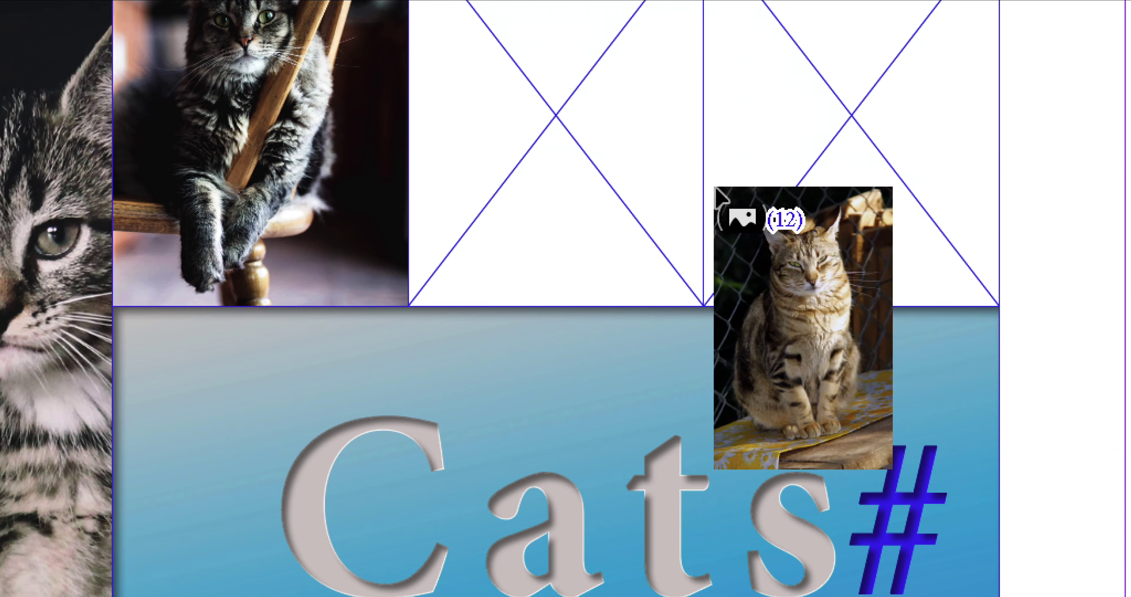
pyautogui.press('Left')
pyautogui.press('Left')
pyautogui.press('Left')
pyautogui.press('Left')
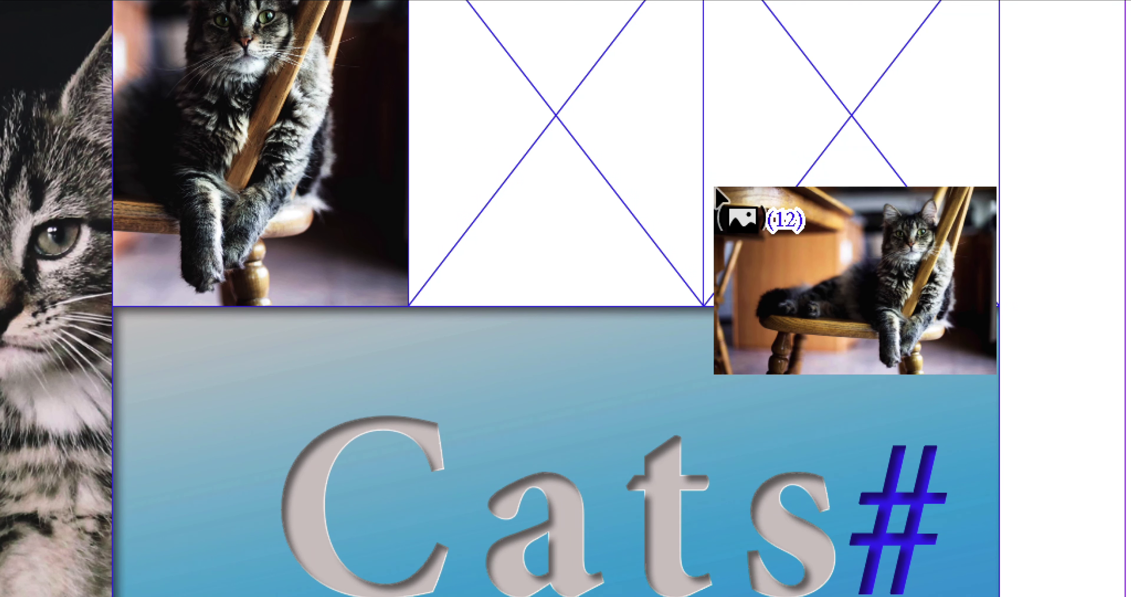
pyautogui.press('Left')
pyautogui.press('Left')
pyautogui.press('Left')
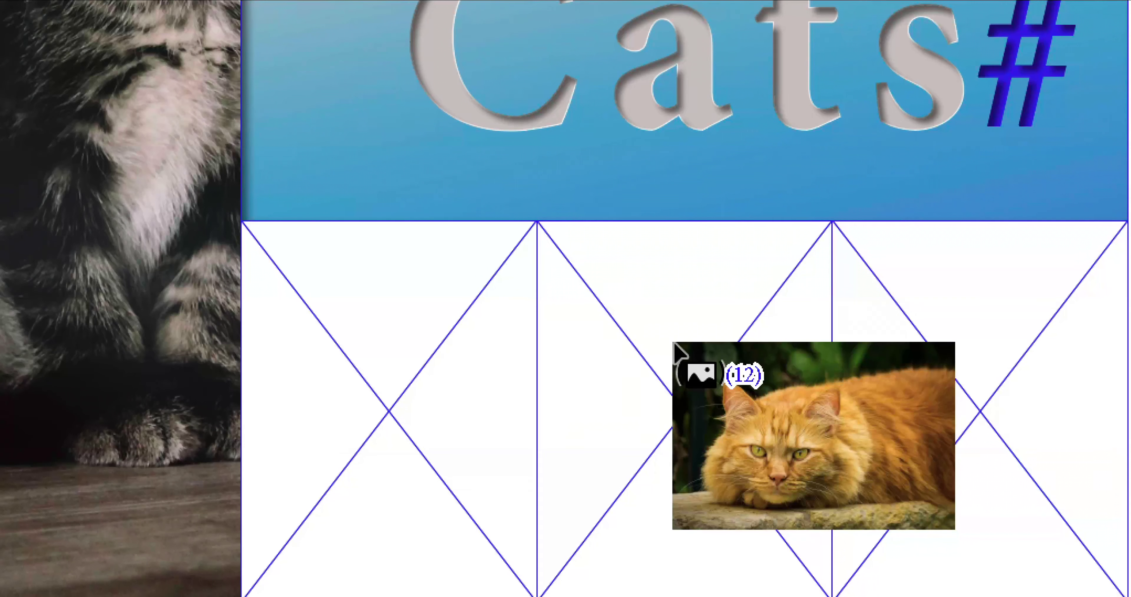
pyautogui.click(674, 344)
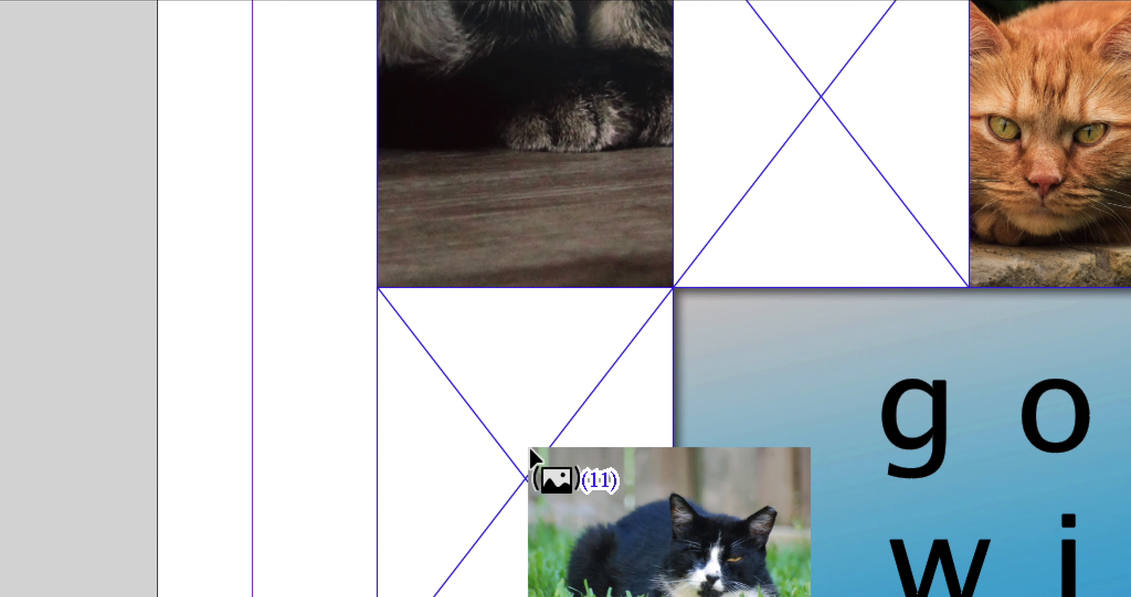
# - Cycle through the remaining photos and place the tabby in the grass in the empty frame beside the "gone wild" text
pyautogui.scroll(2, 530, 450)
pyautogui.press('Right')
pyautogui.press('Right')
pyautogui.press('Right')
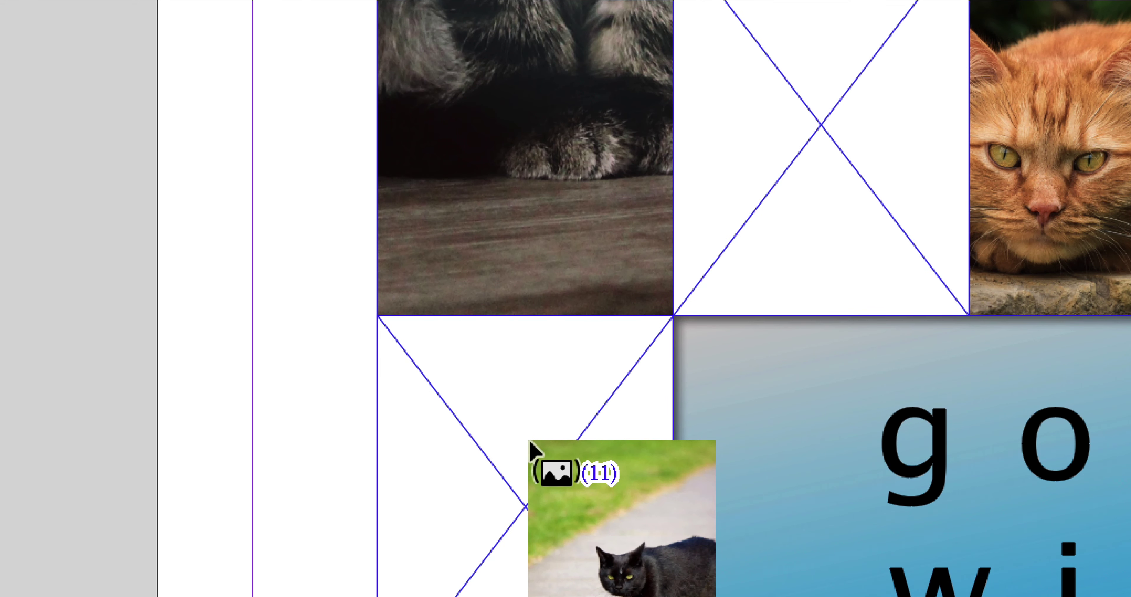
pyautogui.press('Right')
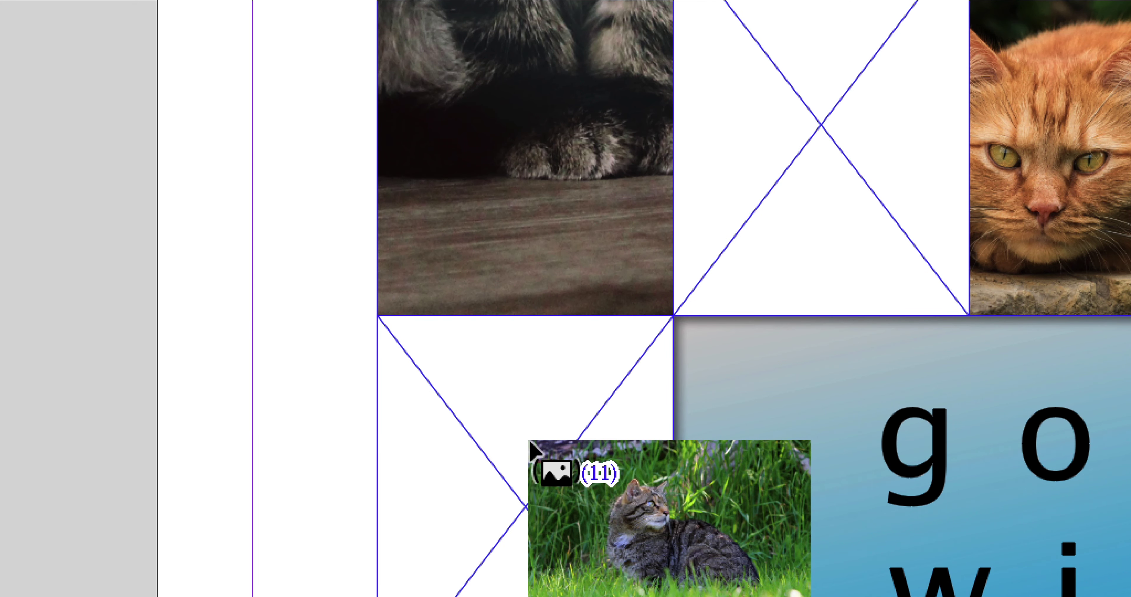
pyautogui.click(530, 442)
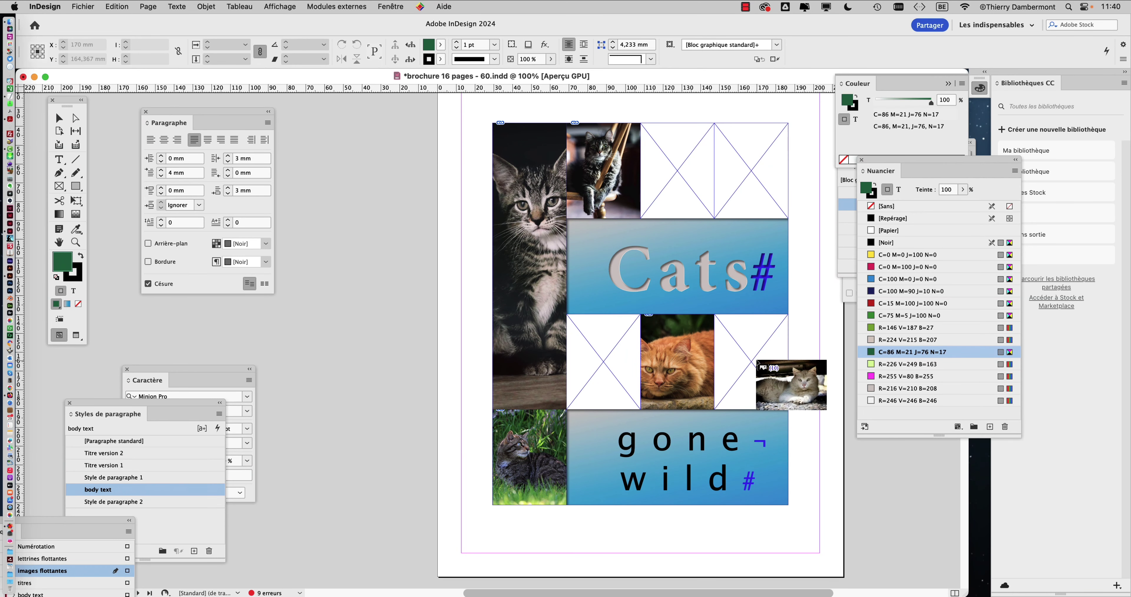
# - Place the white-and-grey cat and the sitting tabby in the rightmost frames of the lower and upper rows, discarding the remaining photos
pyautogui.press('Escape')
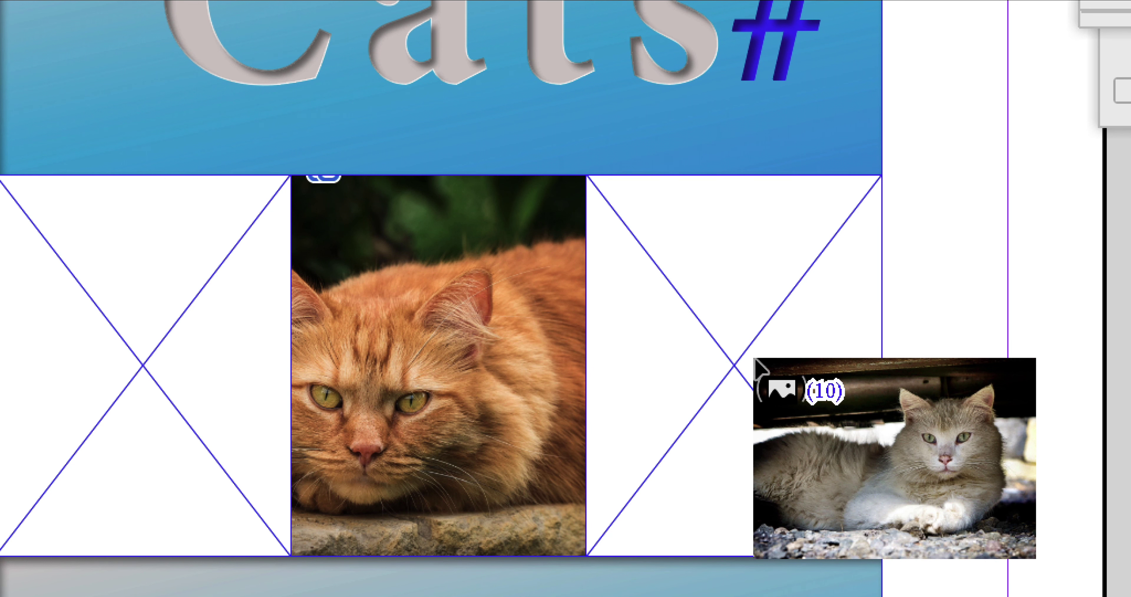
pyautogui.click(755, 362)
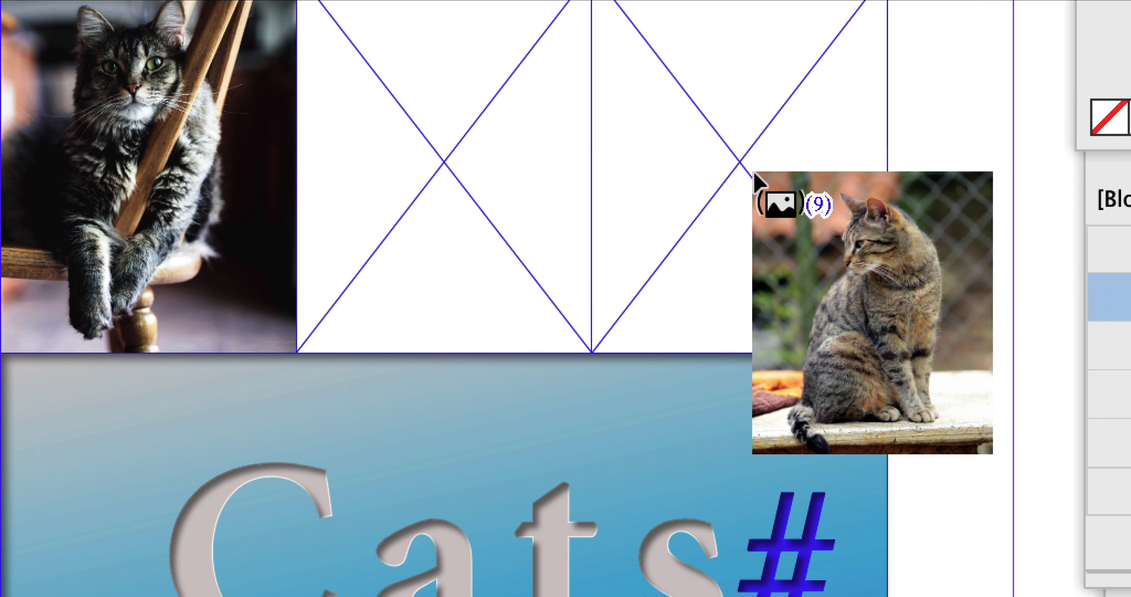
pyautogui.click(753, 172)
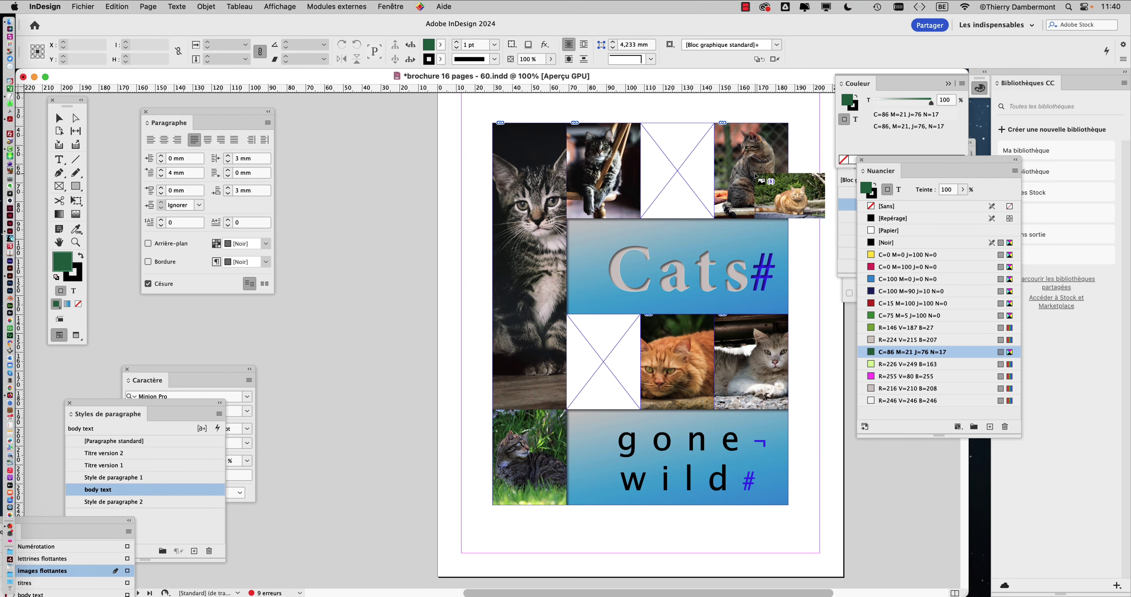
pyautogui.press('shift+super')
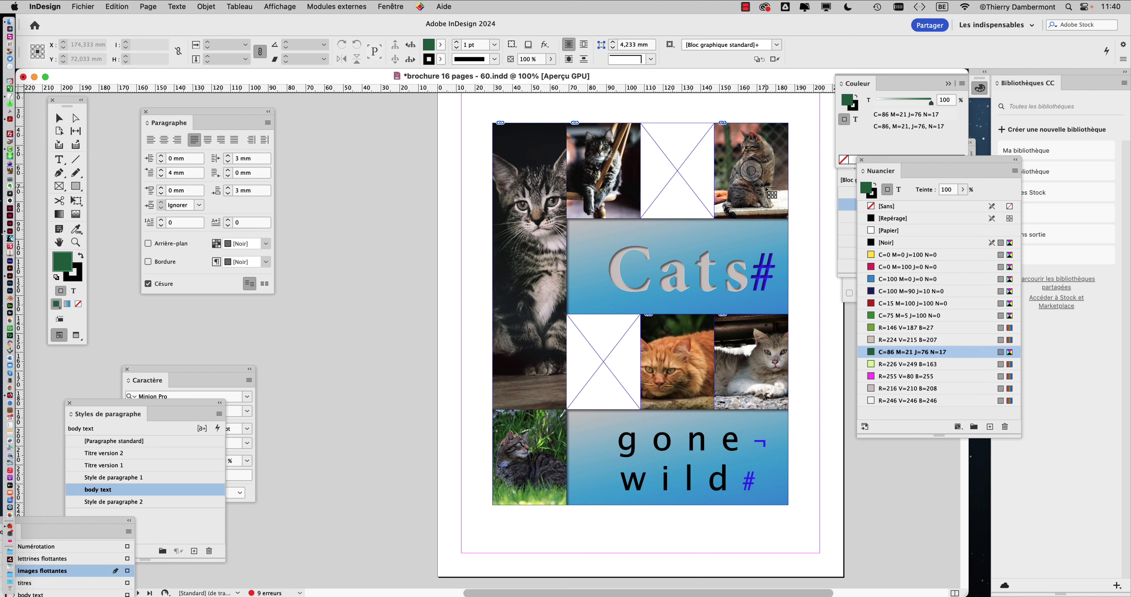
pyautogui.click(58, 119)
# - Convert the two remaining empty image frames into text frames with the Type tool and return to the Selection tool
pyautogui.moveTo(83, 108); pyautogui.dragTo(360, 127)
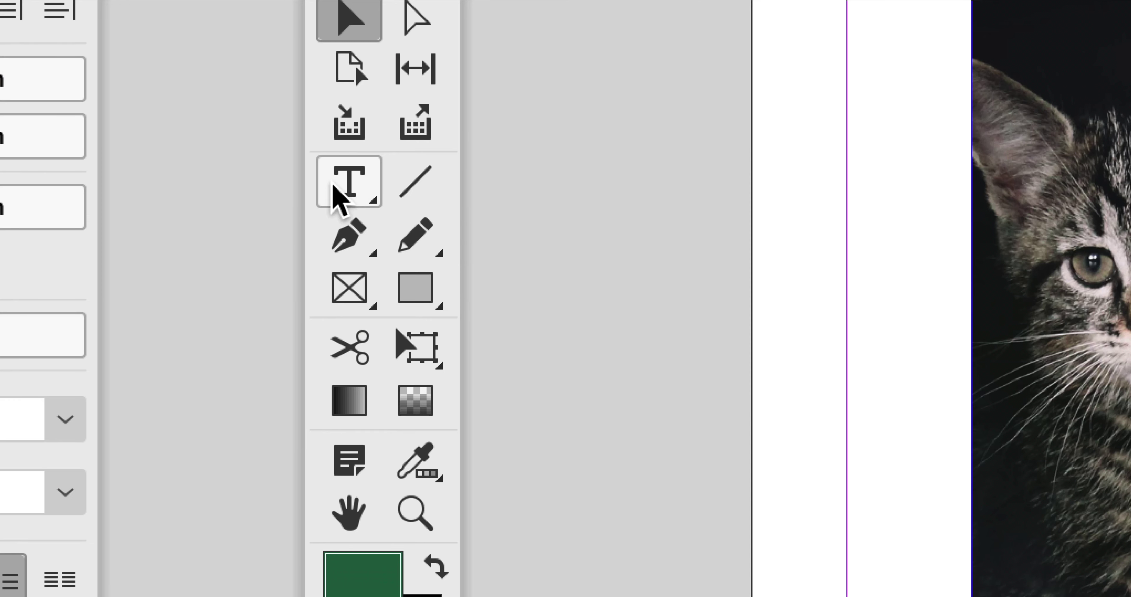
pyautogui.click(336, 197)
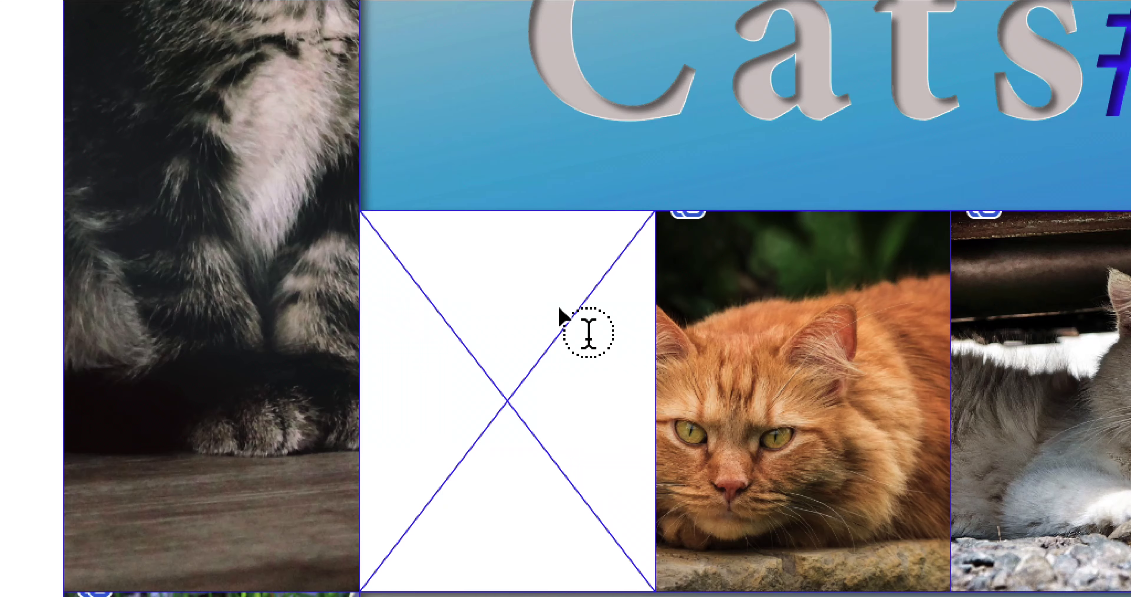
pyautogui.click(560, 309)
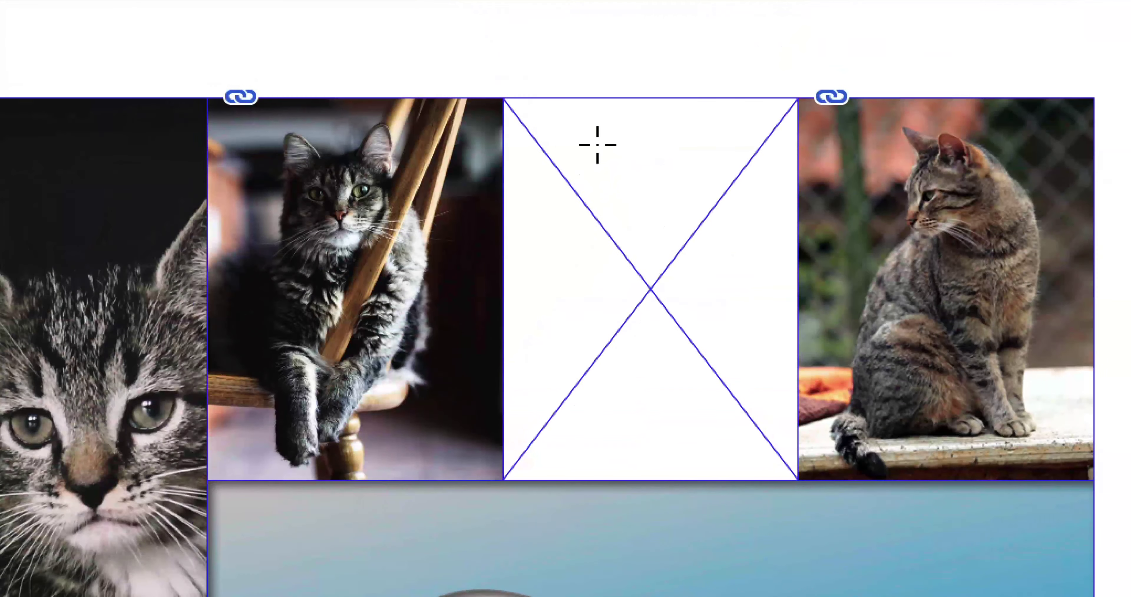
pyautogui.click(596, 142)
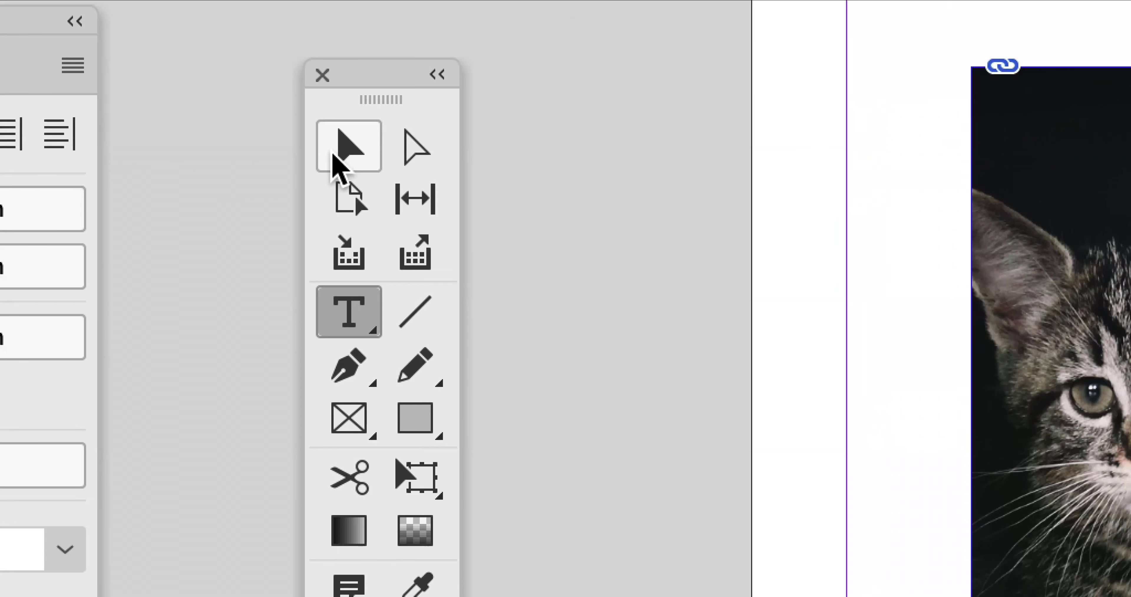
pyautogui.click(338, 166)
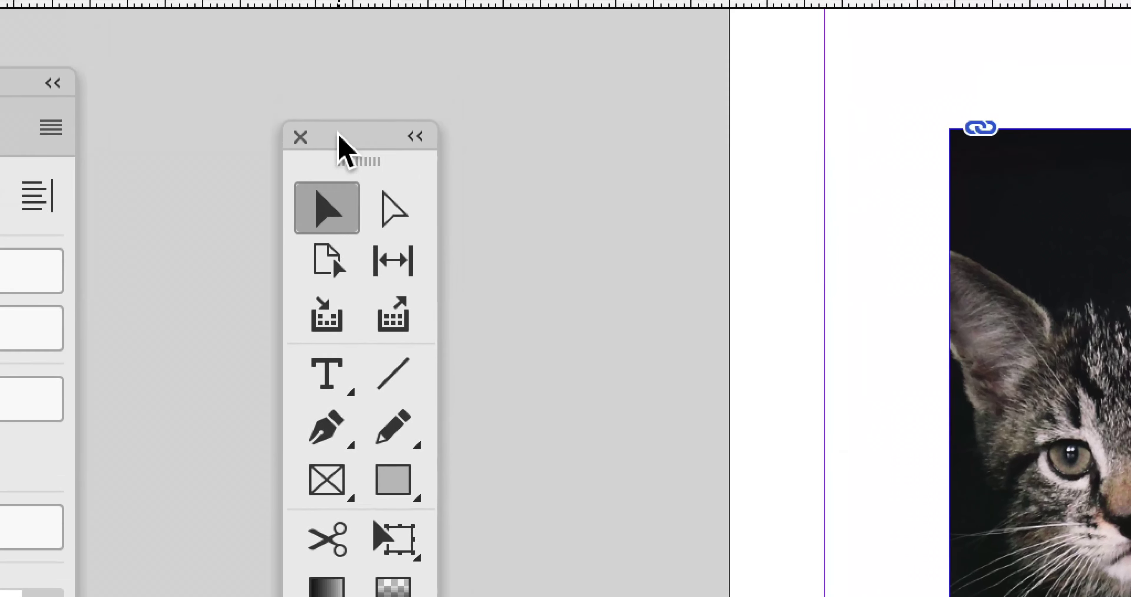
# - Change the content type of the two empty text frames back to Image
pyautogui.moveTo(363, 80); pyautogui.dragTo(850, 59)
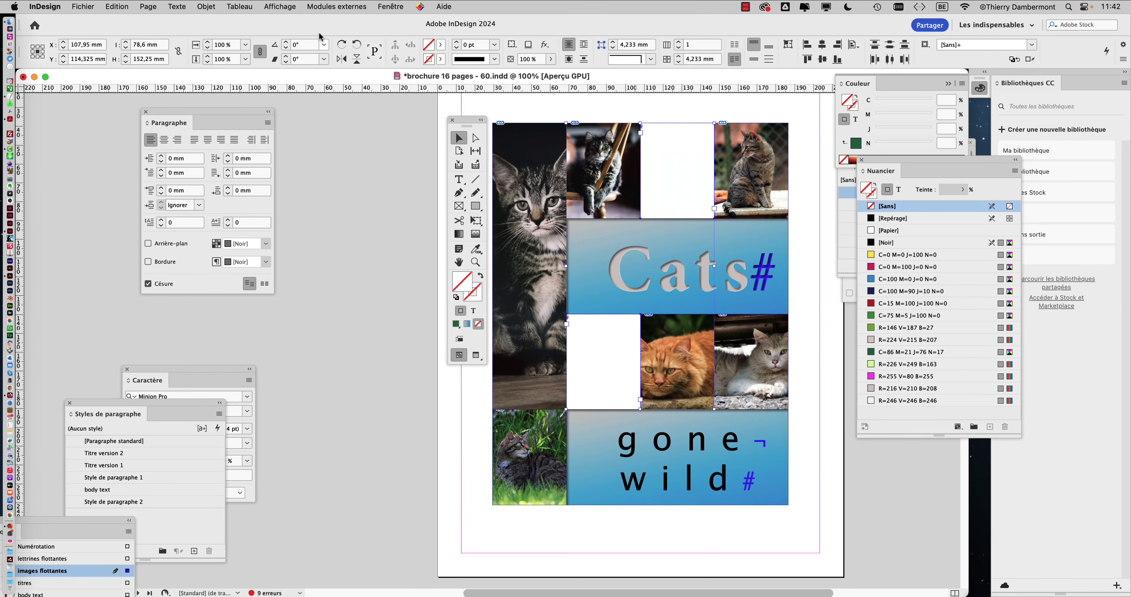
pyautogui.click(222, 5)
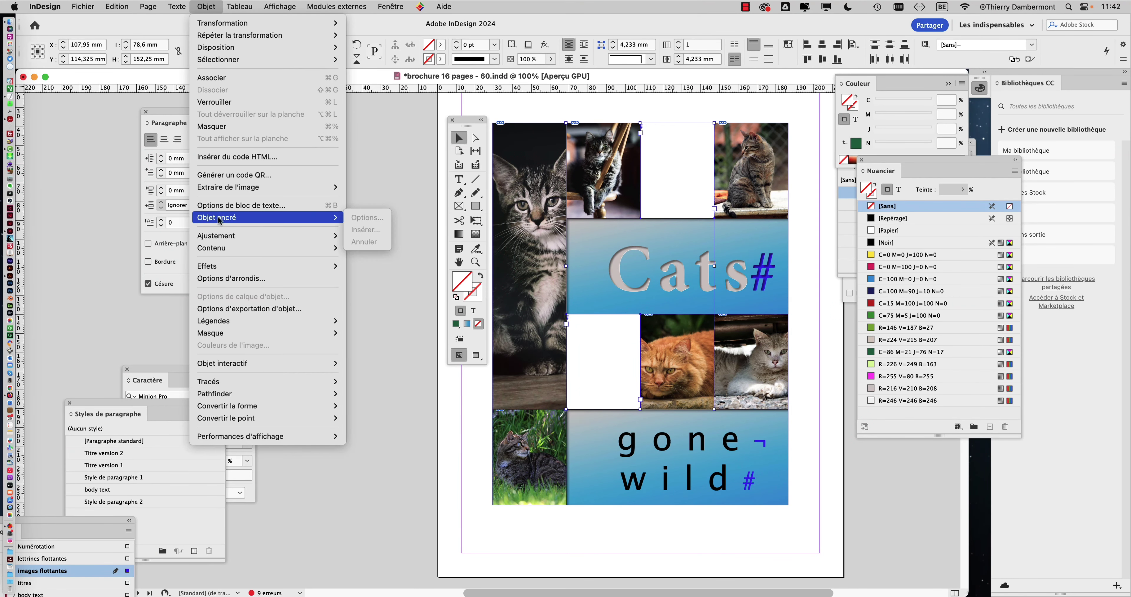
pyautogui.moveTo(218, 248)
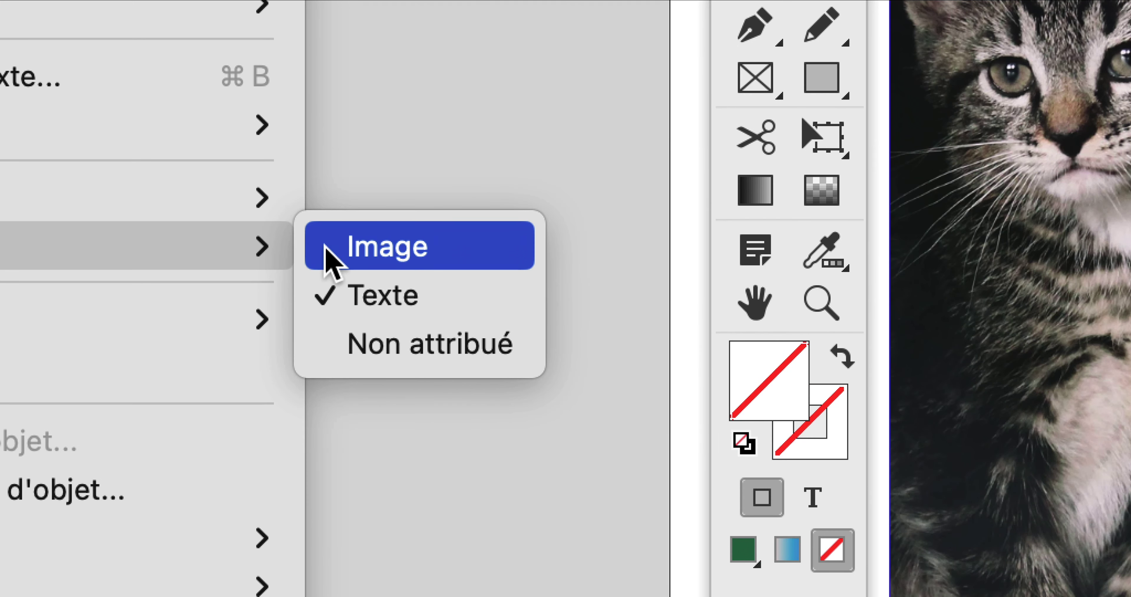
pyautogui.click(756, 255)
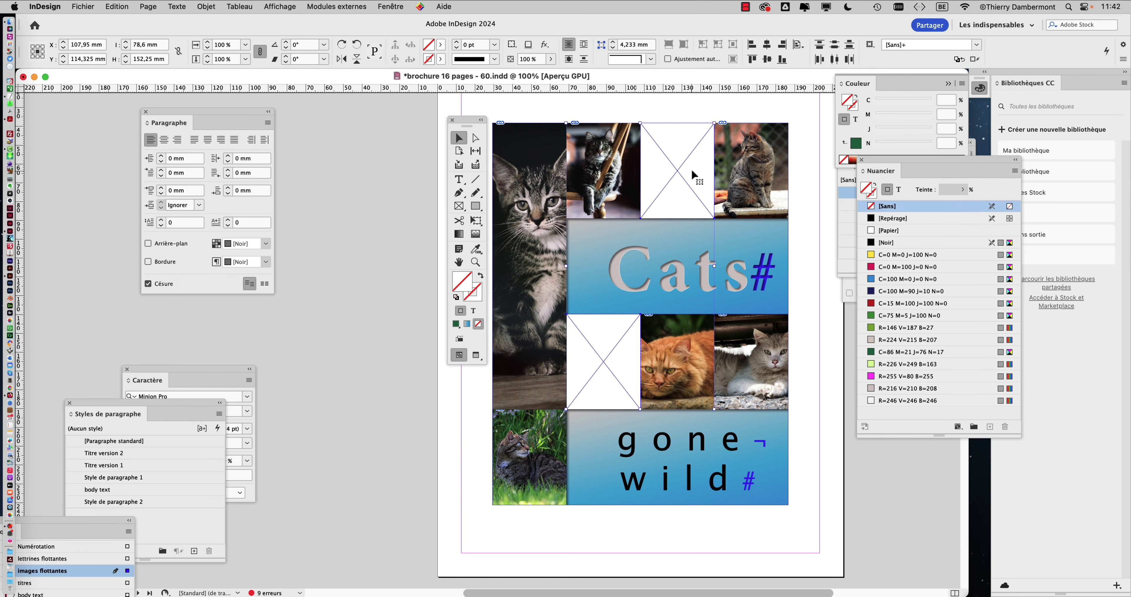
# - Apply frame fitting options to the two empty image frames with the content filling the frame proportionally
pyautogui.click(200, 6)
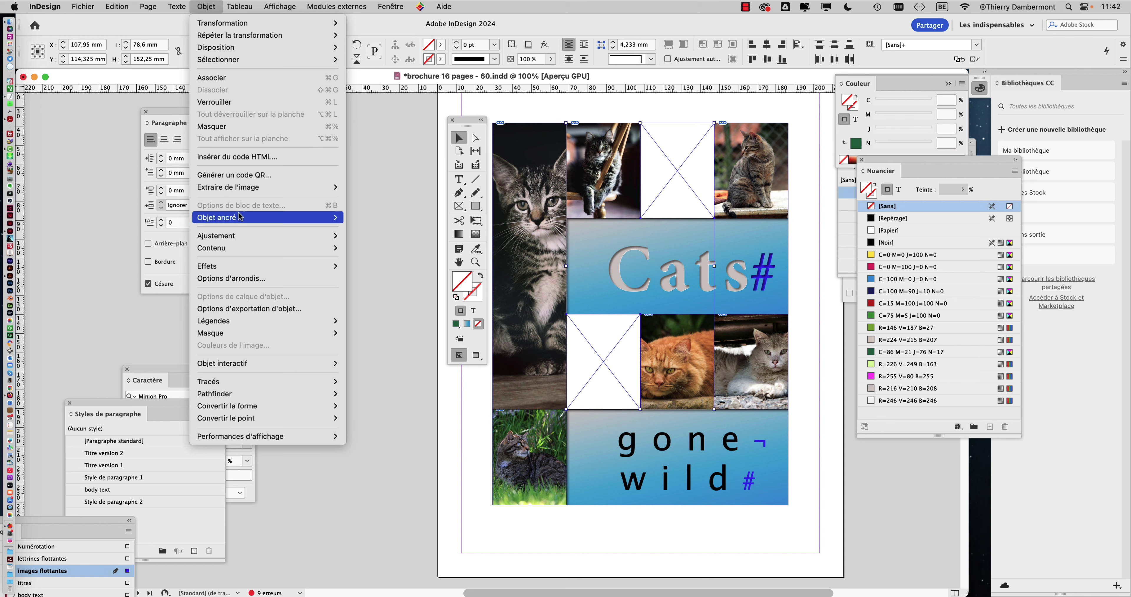
pyautogui.moveTo(241, 235)
pyautogui.click(403, 339)
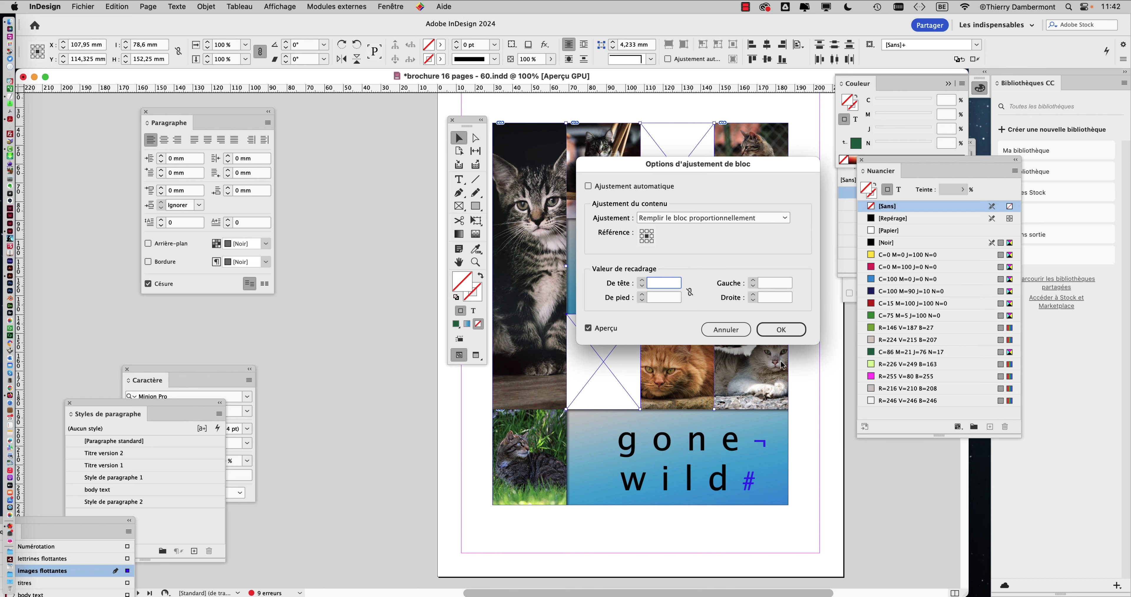
pyautogui.click(782, 333)
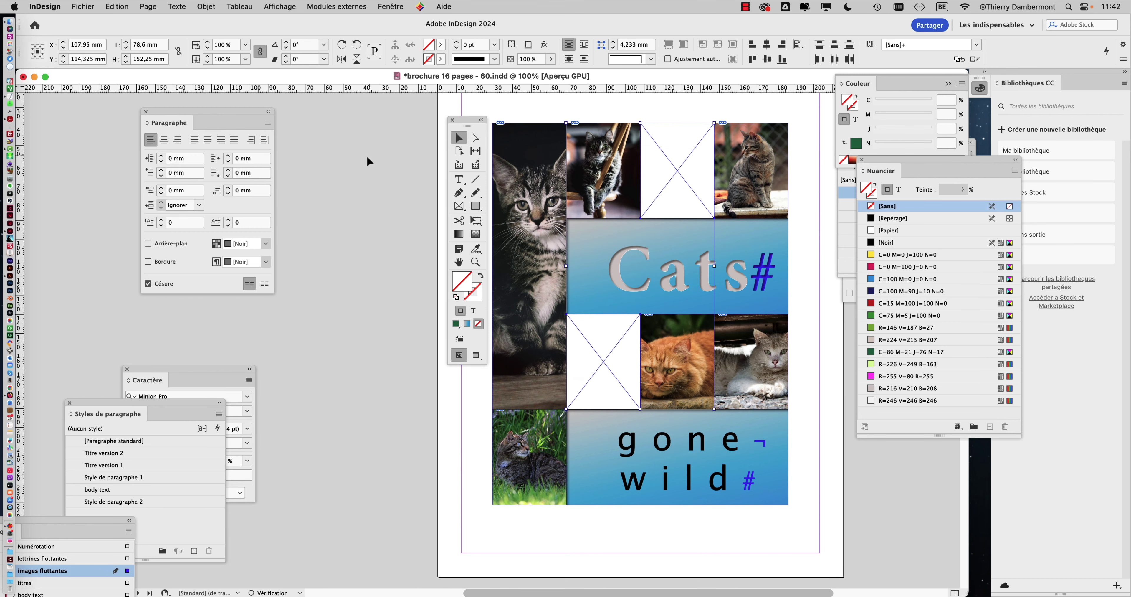
pyautogui.click(83, 7)
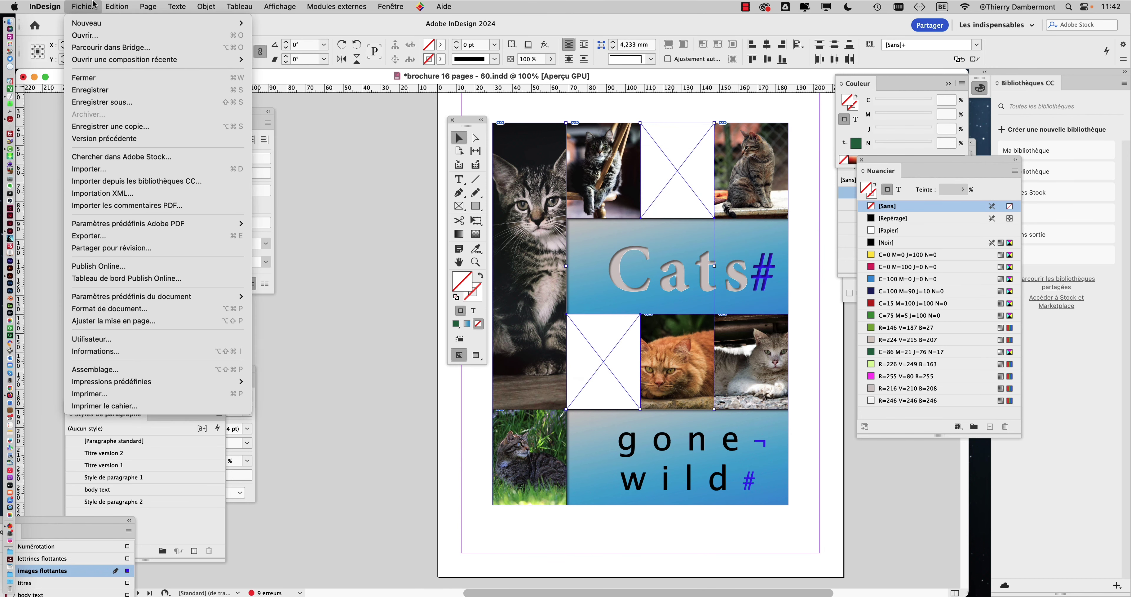
pyautogui.click(128, 168)
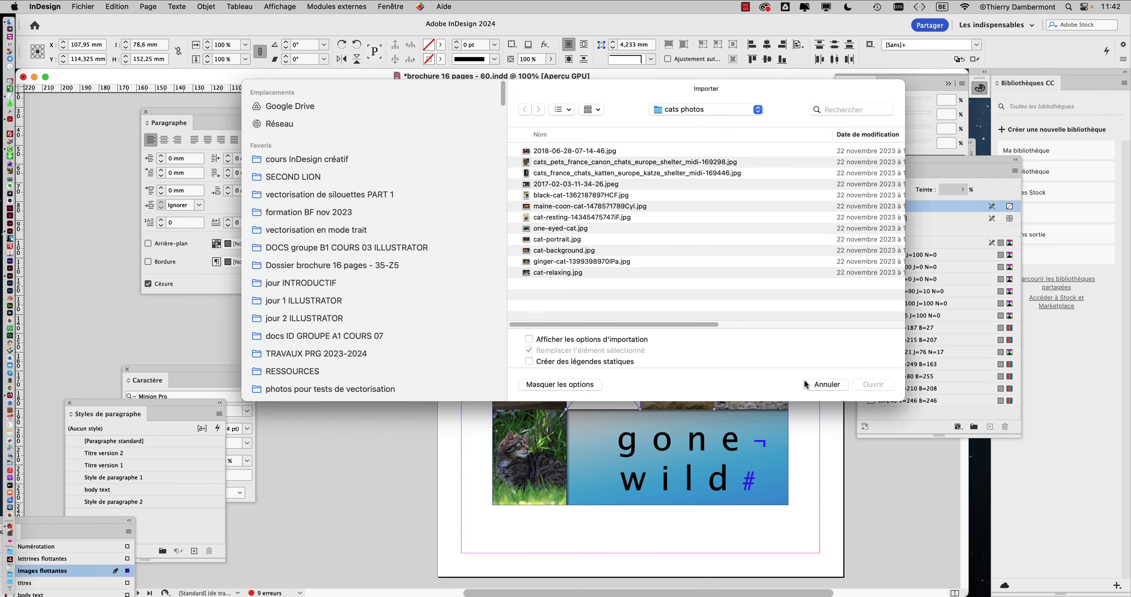
pyautogui.click(825, 385)
pyautogui.click(341, 185)
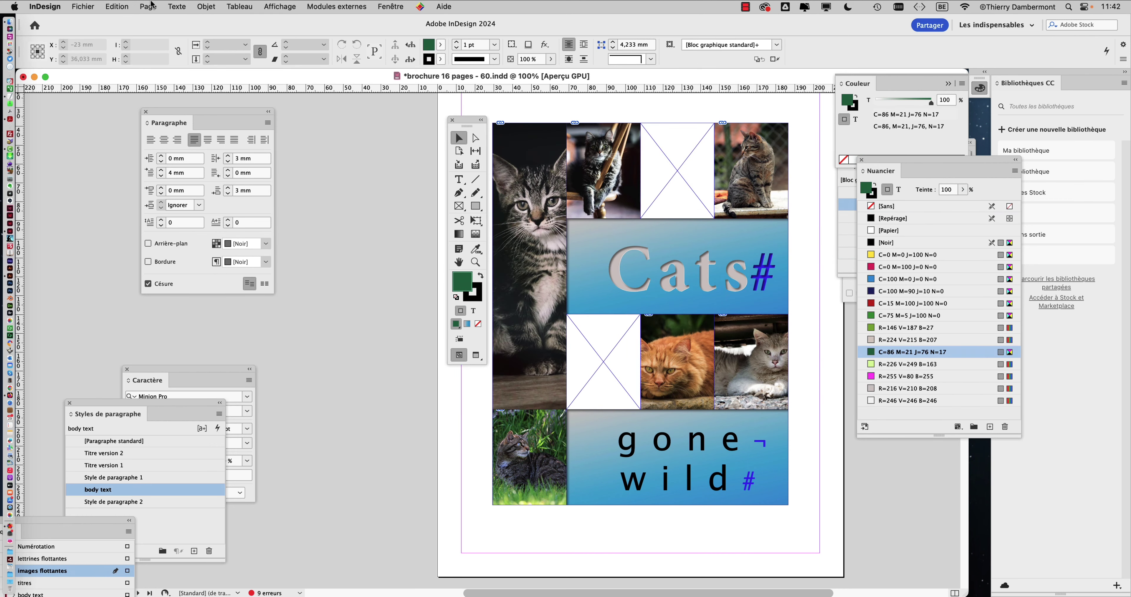
pyautogui.click(83, 7)
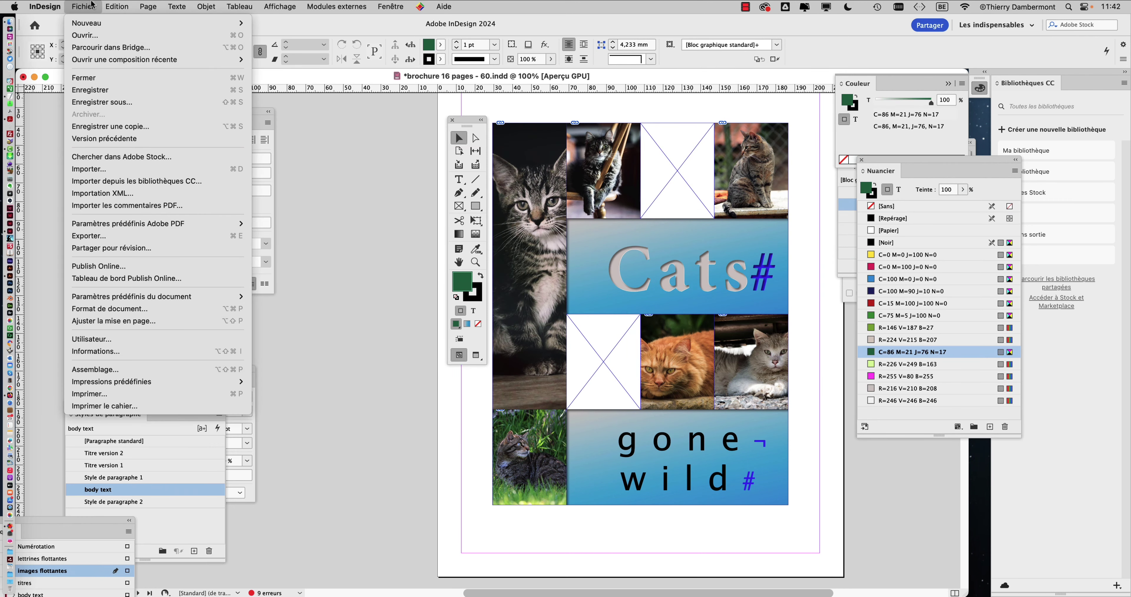
pyautogui.click(126, 169)
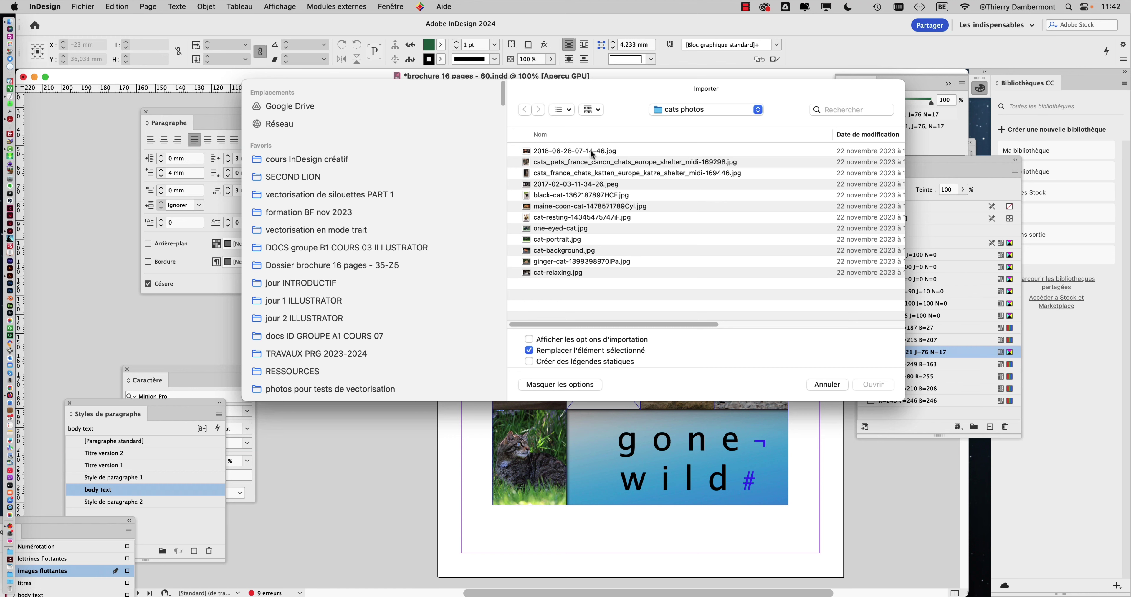
pyautogui.click(592, 154)
pyautogui.keyDown('shift'); pyautogui.click(574, 271); pyautogui.keyUp('shift')
pyautogui.click(856, 381)
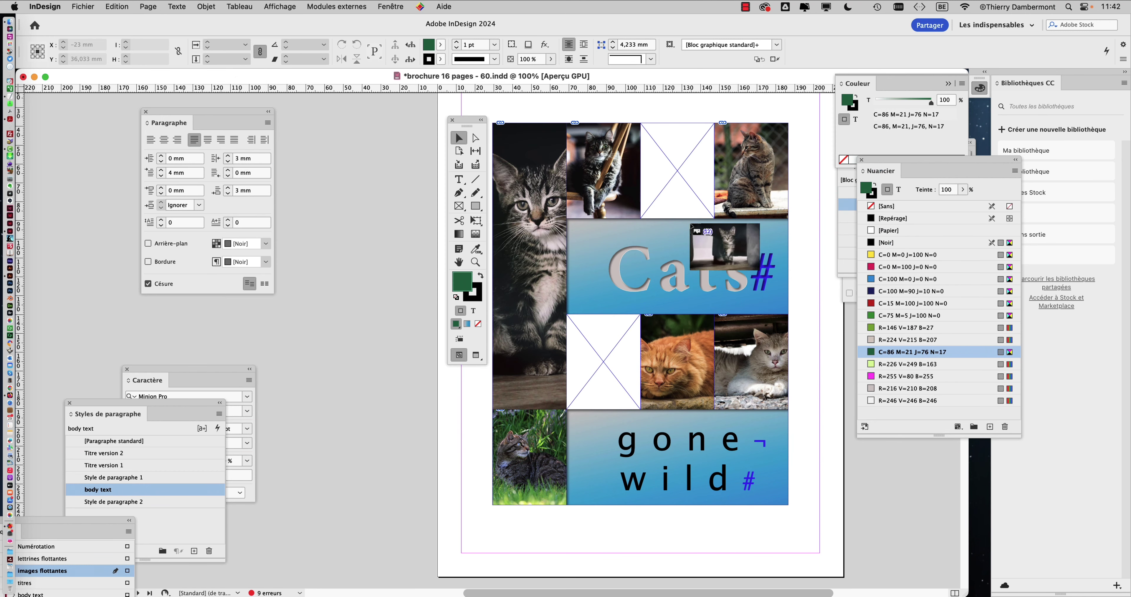
# - Place the tabby sitting before the rocks in the empty upper frame and the tabby by the wire fence in the lower one, discarding the rest
pyautogui.click(673, 175)
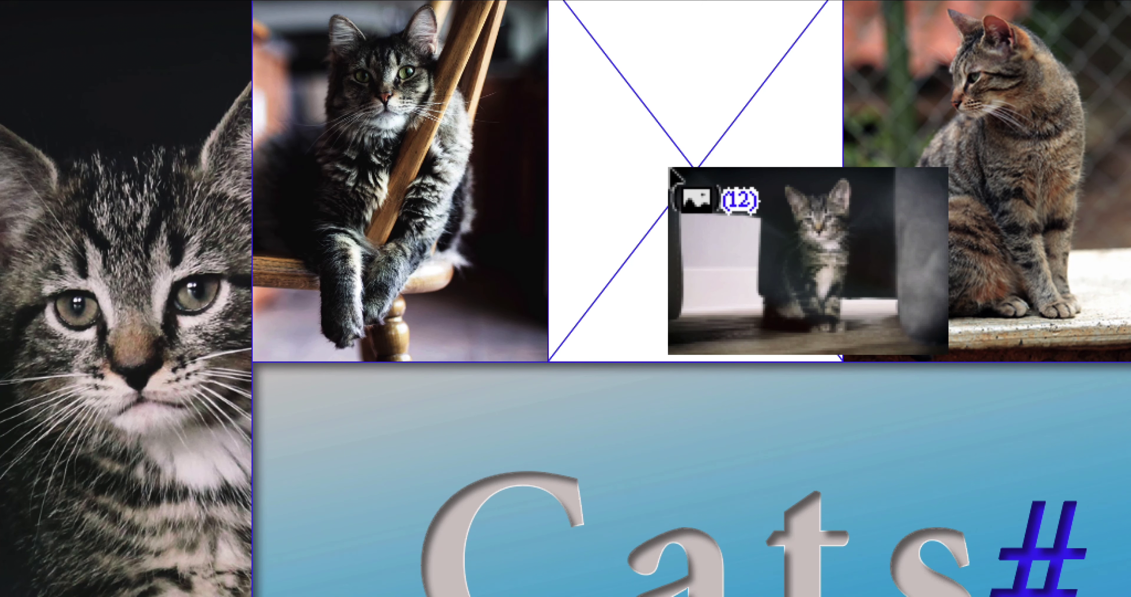
pyautogui.press('Right')
pyautogui.press('Right')
pyautogui.press('Right')
pyautogui.press('Right')
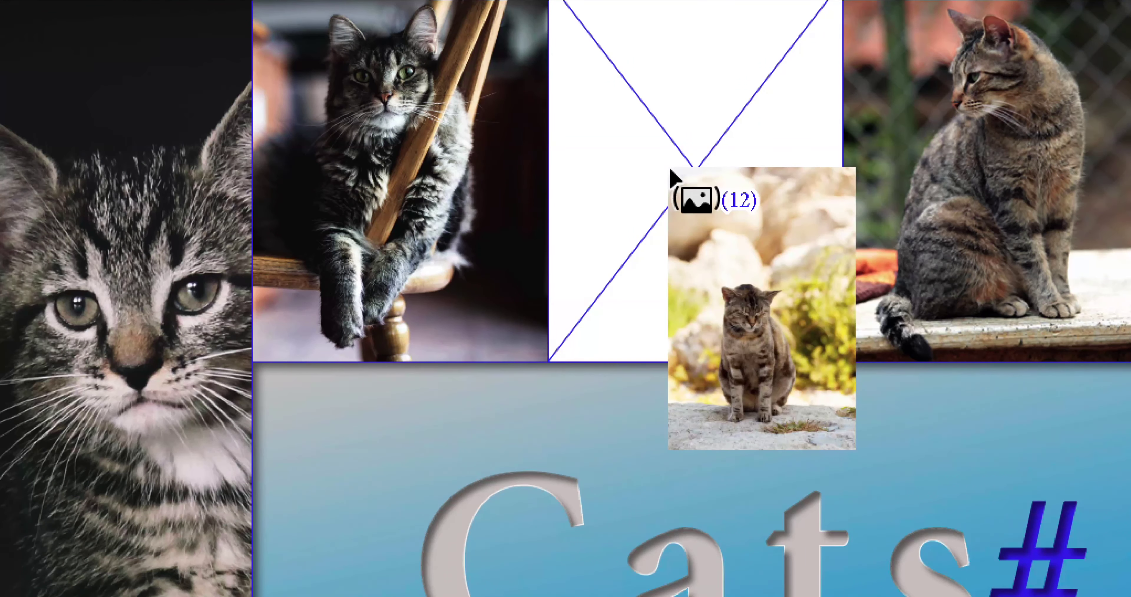
pyautogui.click(670, 173)
pyautogui.scroll(-5, 589, 307)
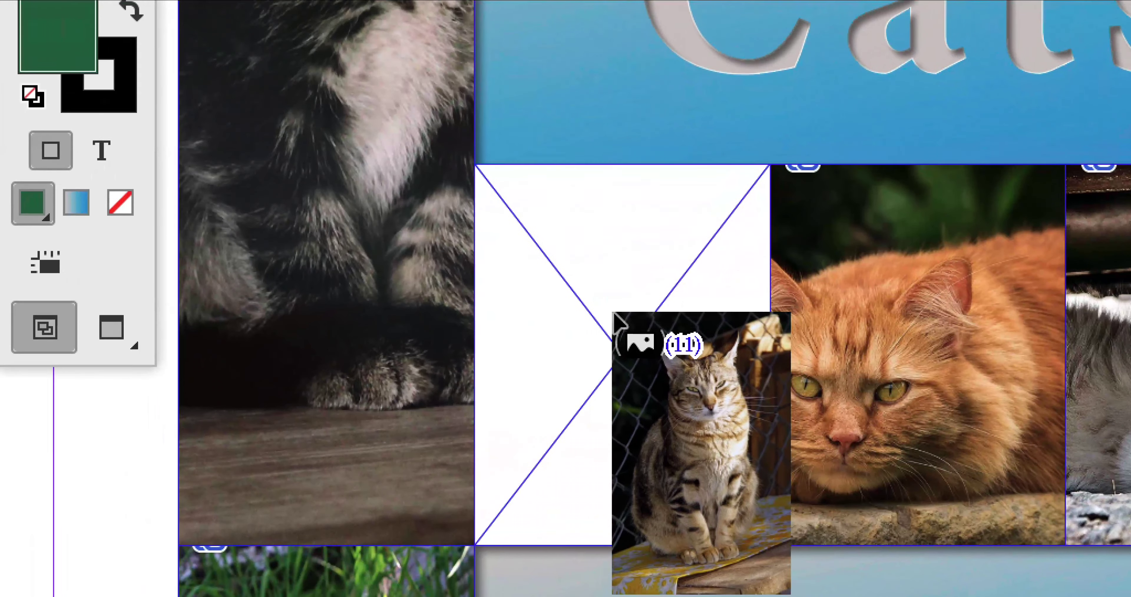
pyautogui.click(614, 313)
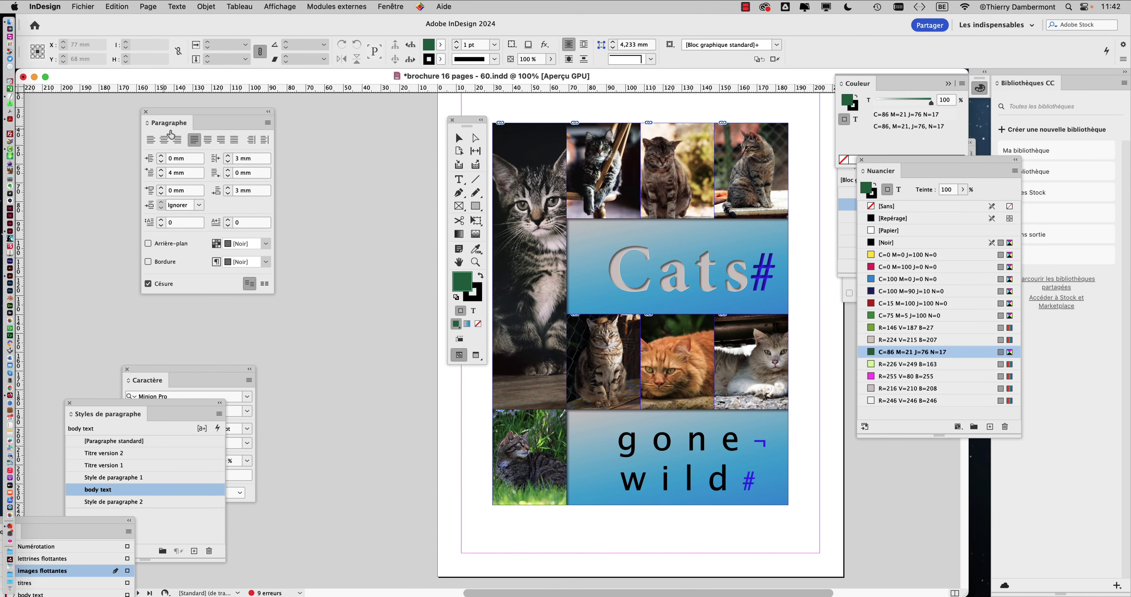
pyautogui.click(458, 139)
# - Move the tools panel off the page and enlarge the sitting tabby photo within the upper row's last frame using the Free Transform tool
pyautogui.moveTo(471, 122); pyautogui.dragTo(350, 111)
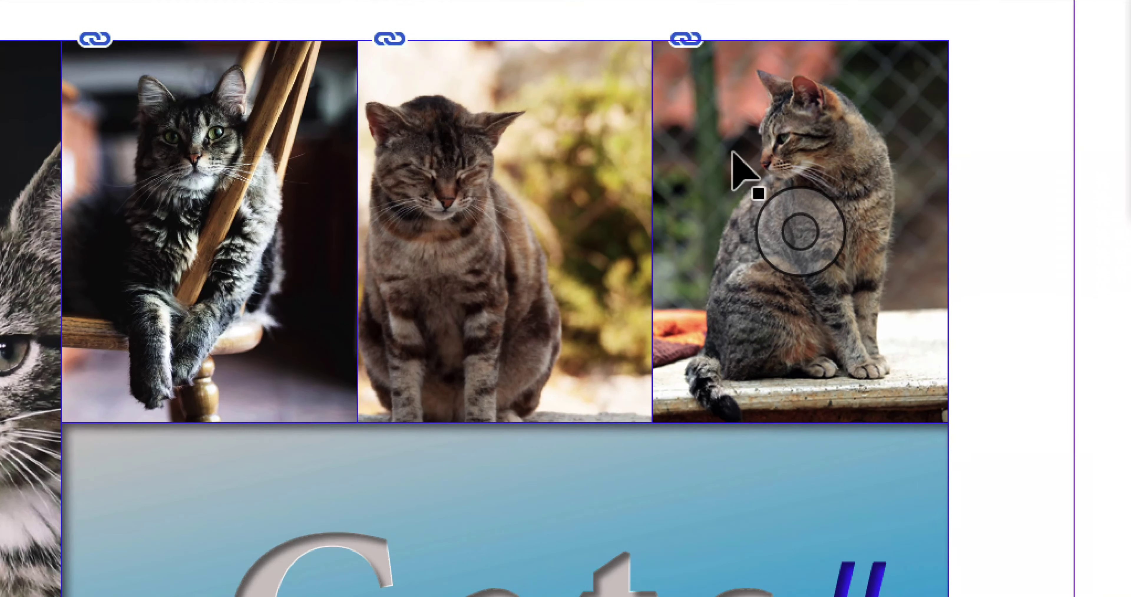
pyautogui.doubleClick(742, 111)
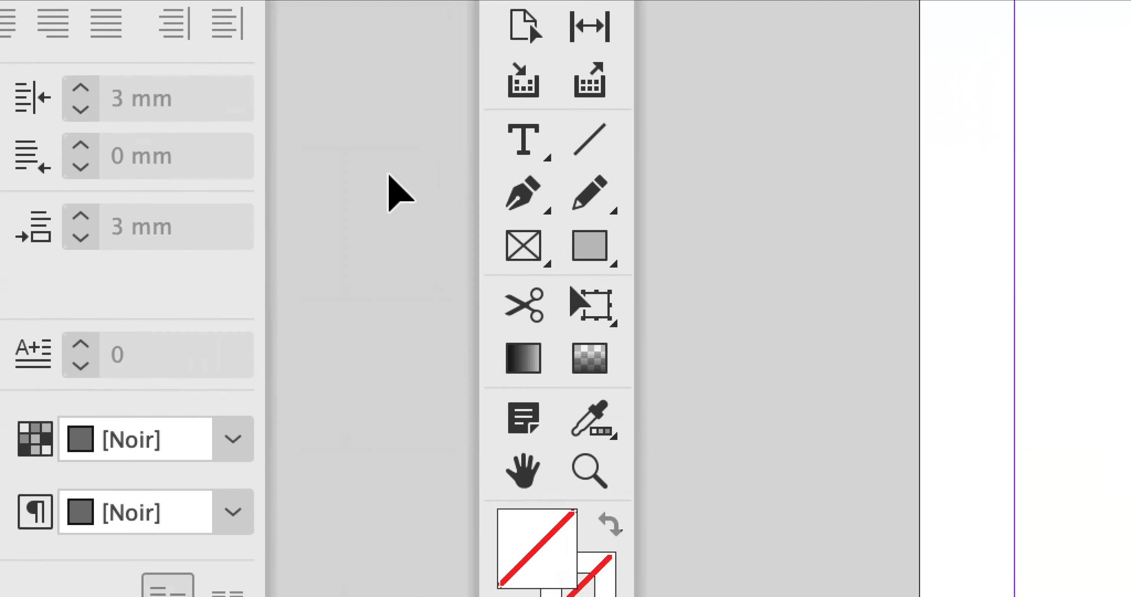
pyautogui.click(433, 201)
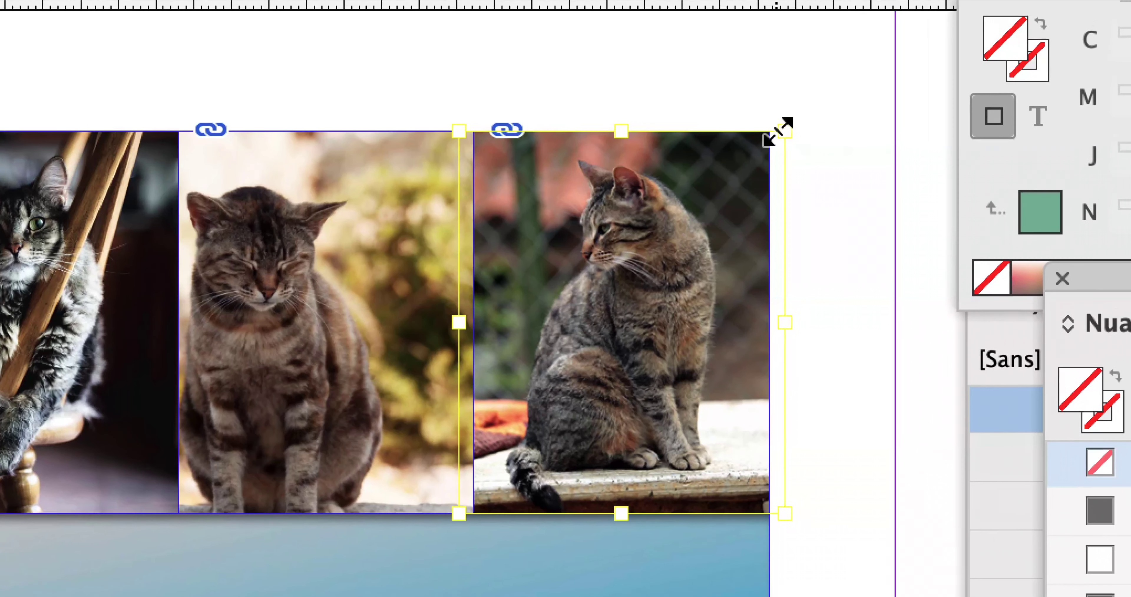
pyautogui.moveTo(777, 130); pyautogui.dragTo(934, 47)
pyautogui.moveTo(809, 113); pyautogui.dragTo(808, 115)
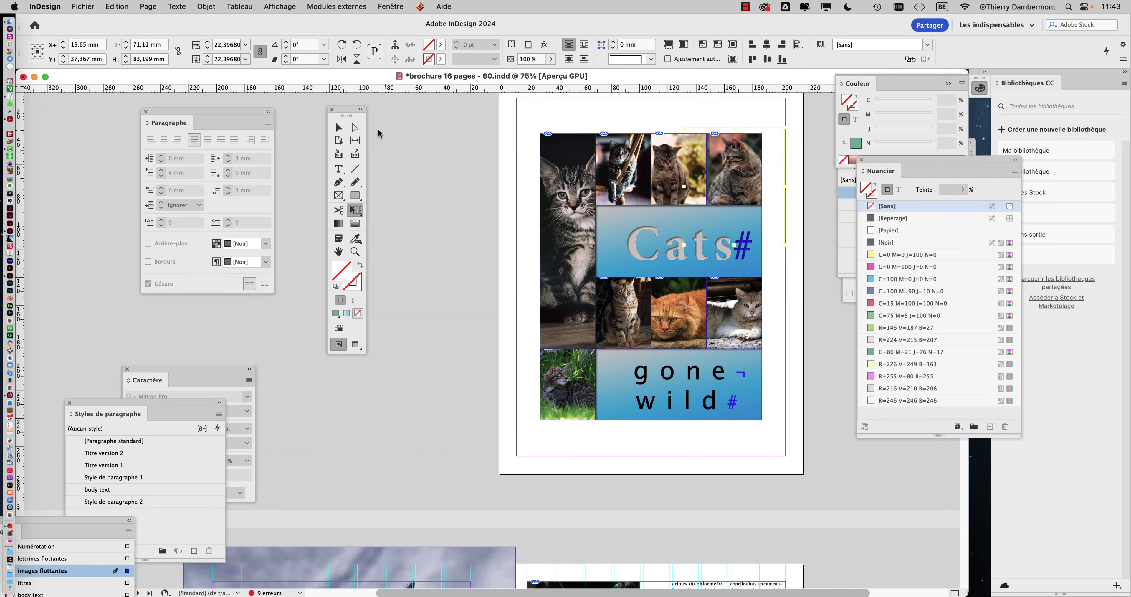
pyautogui.click(338, 128)
pyautogui.click(466, 206)
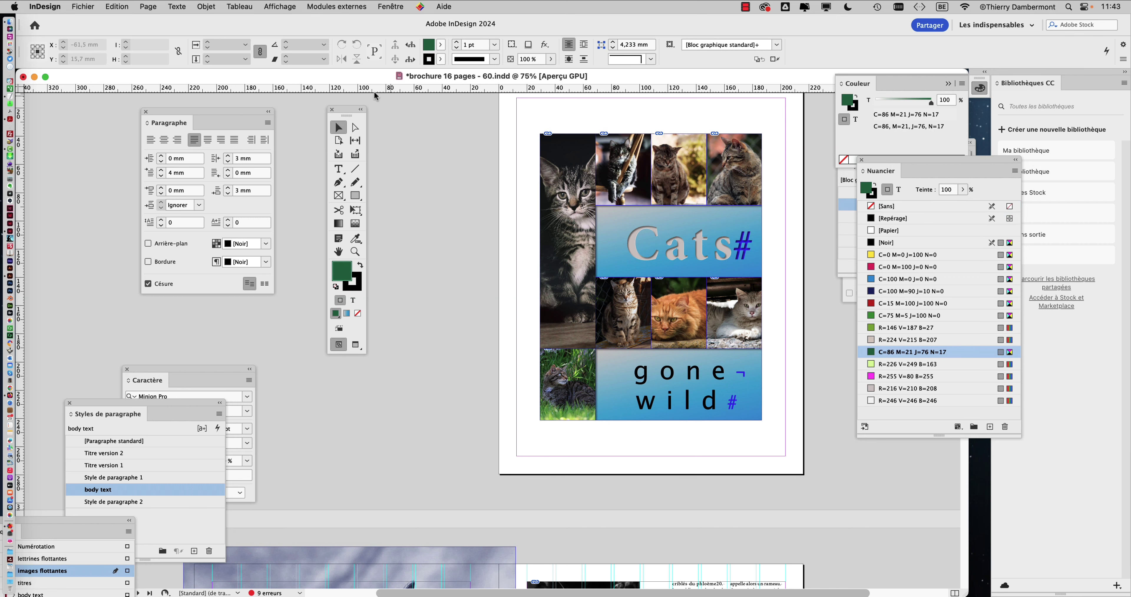
# - Save a new version of the document under the name brochure 16 pages - 61.indd
pyautogui.click(83, 6)
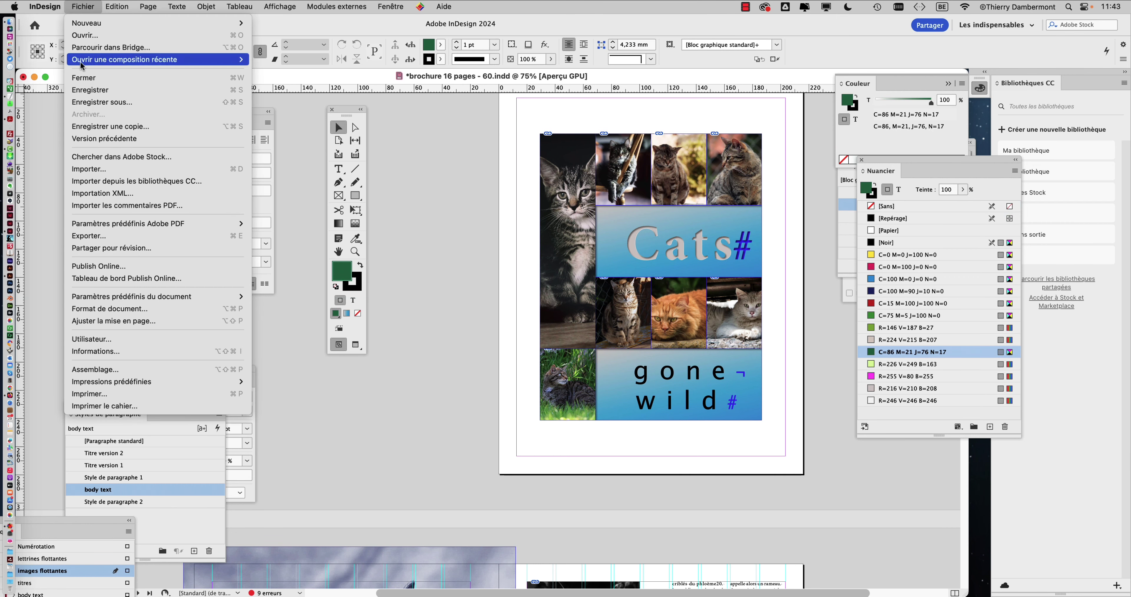
pyautogui.click(101, 106)
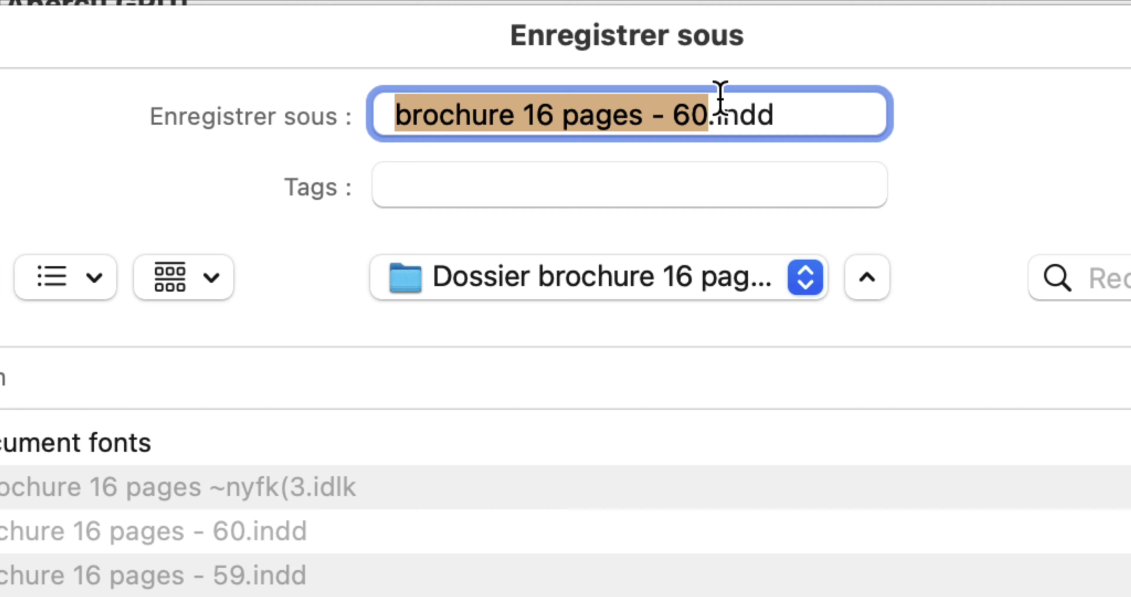
pyautogui.click(720, 100)
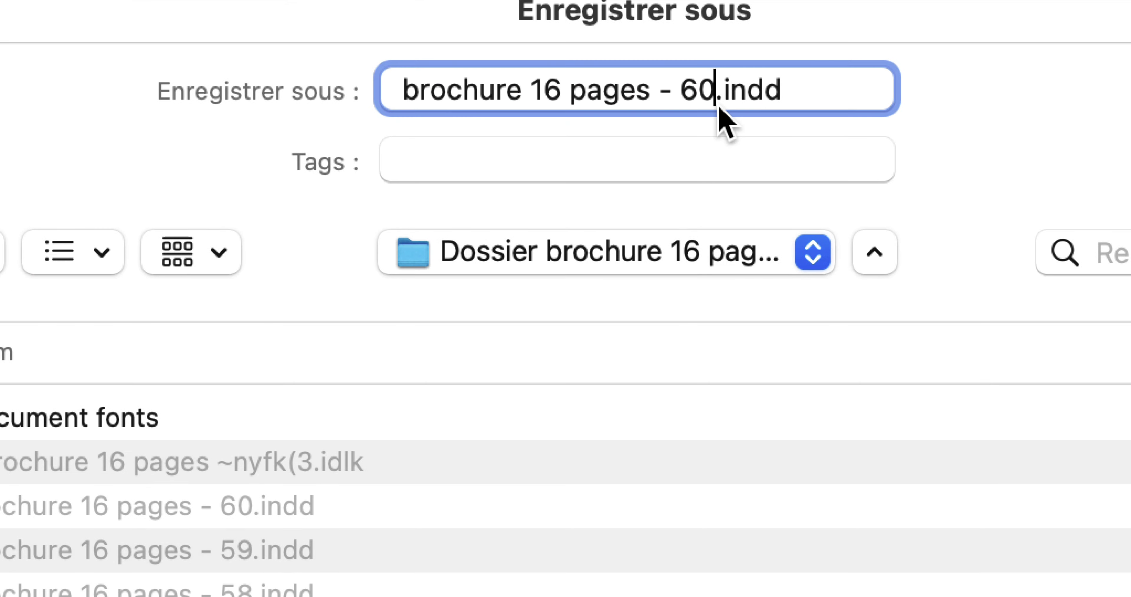
pyautogui.press('BackSpace')
pyautogui.write('1')
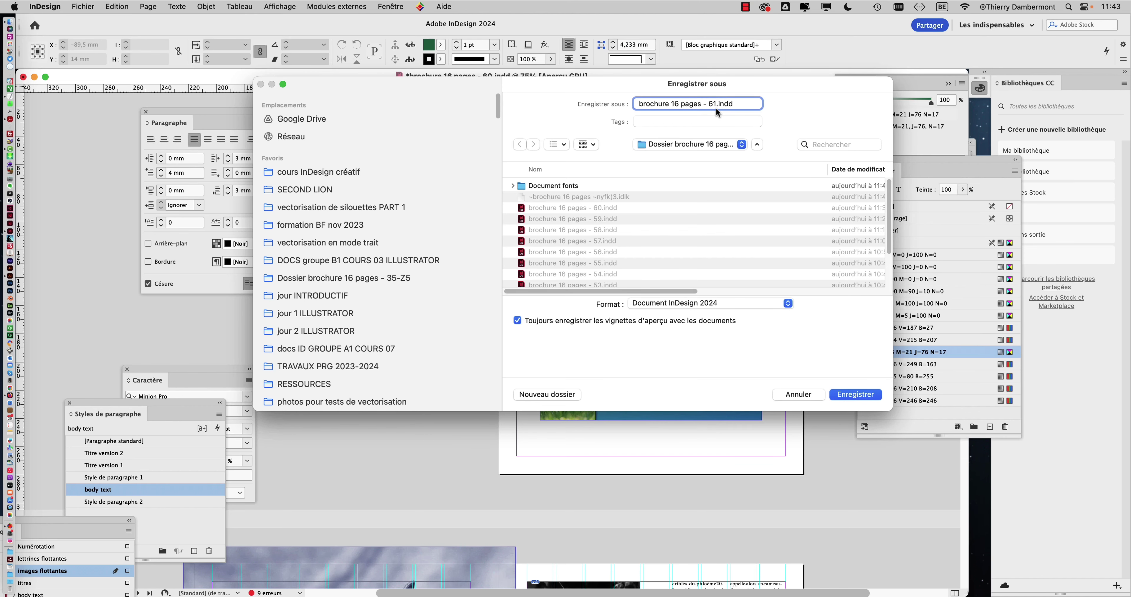